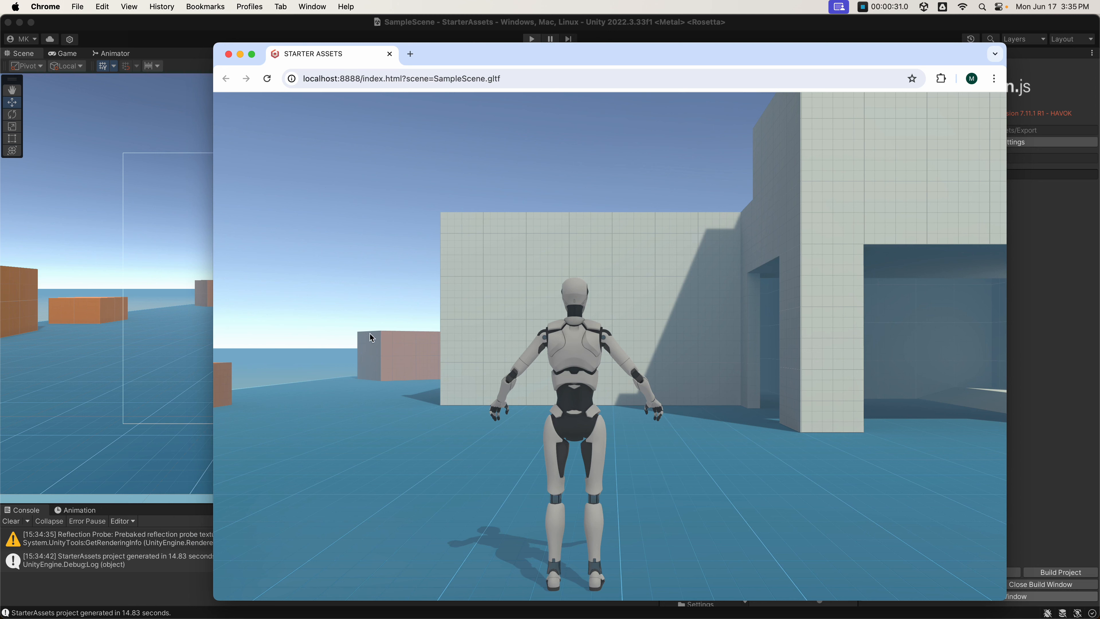
Show Unity's Game view and compare it with the exported Starter Assets scene in the Chrome window.
left_click_drag(651, 61, 427, 80)
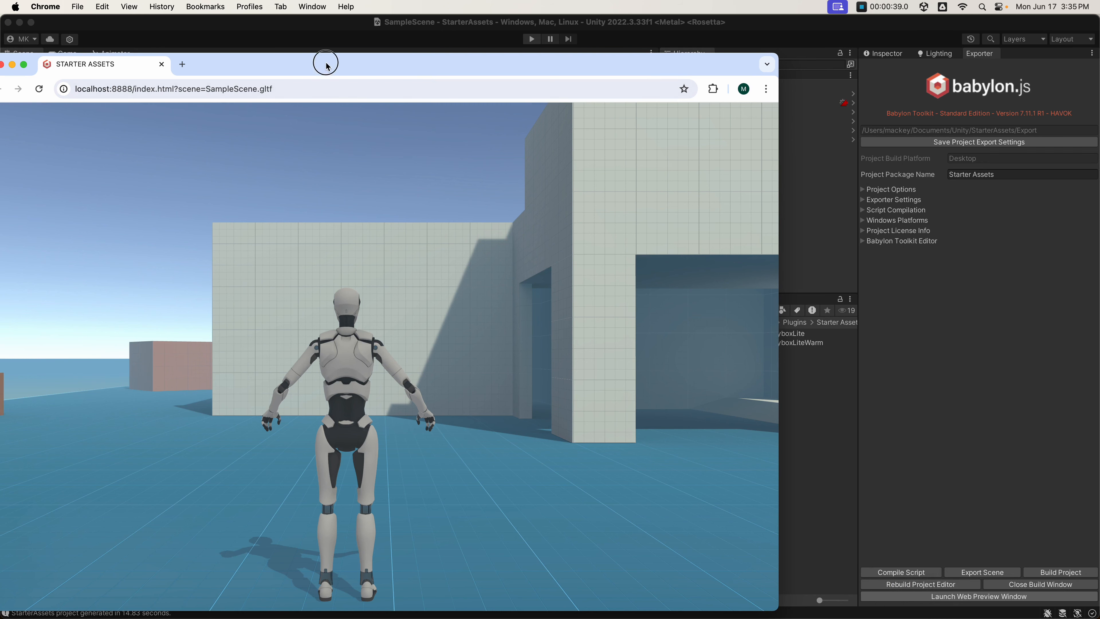
left_click_drag(326, 62, 775, 103)
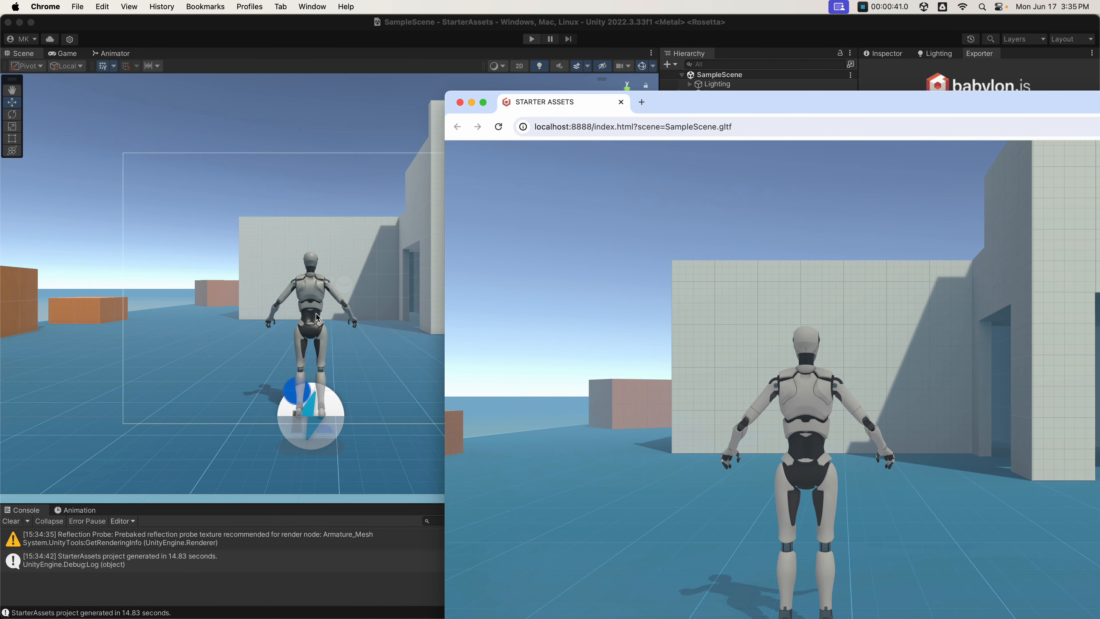
left_click(54, 55)
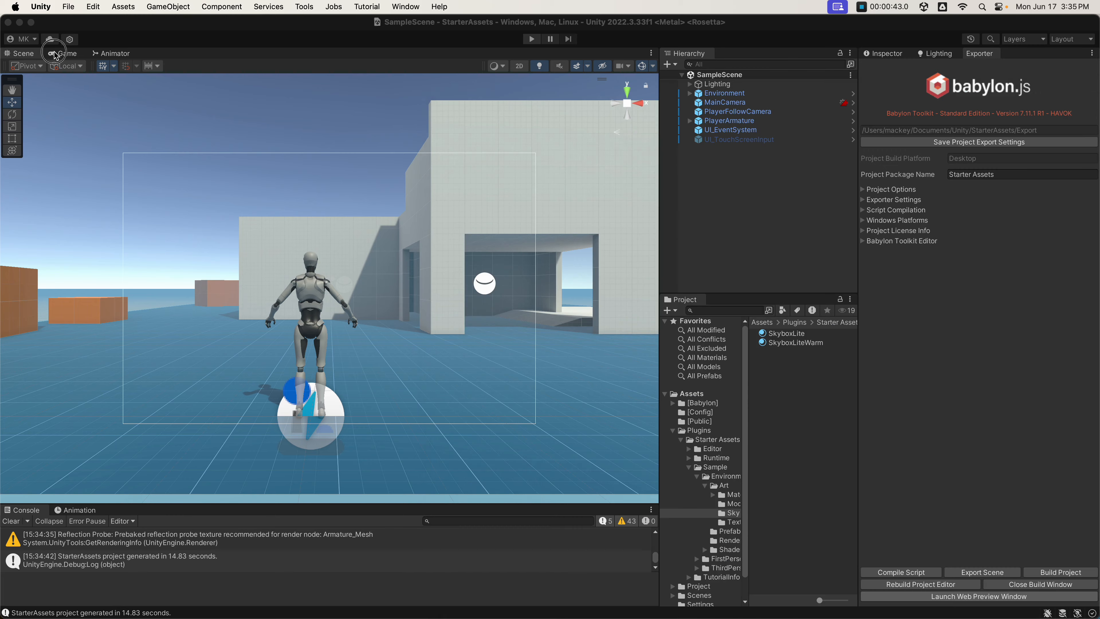
left_click(55, 54)
key("ctrl+Up")
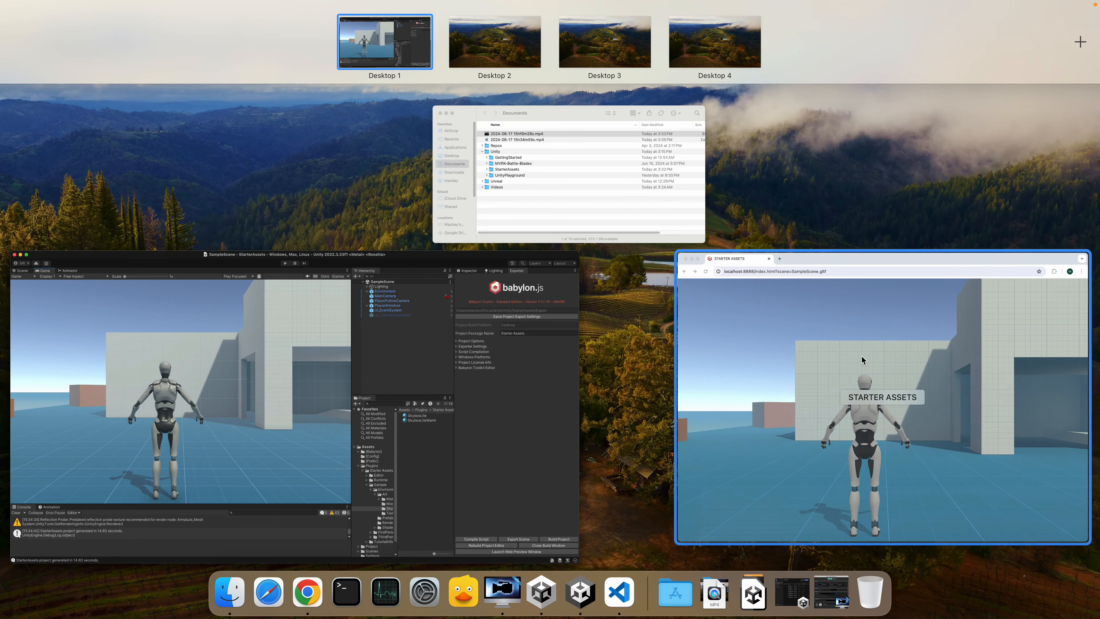
left_click(861, 355)
left_click_drag(693, 107, 313, 5)
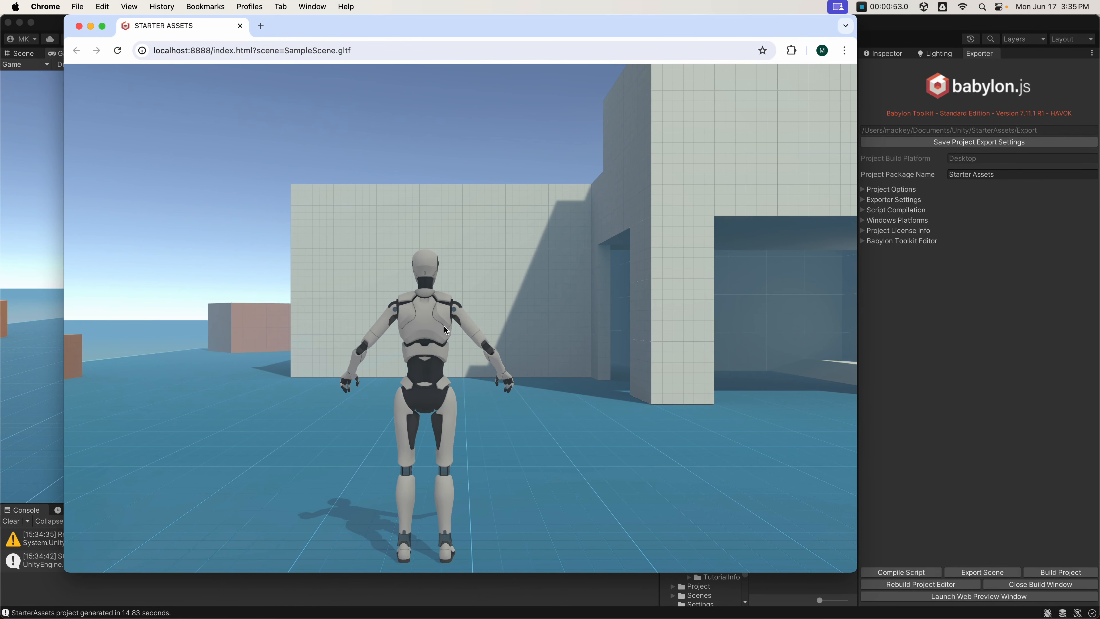
Return to Unity and collapse the Sample and Plugins folders in the project's asset tree.
left_click(981, 351)
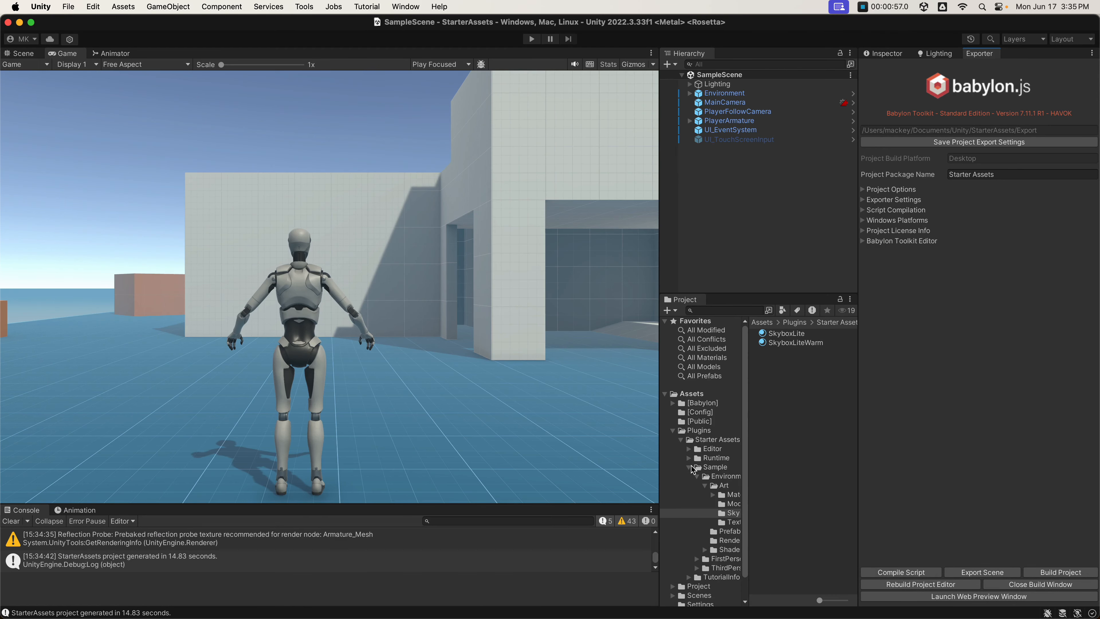
left_click(689, 467)
left_click(673, 431)
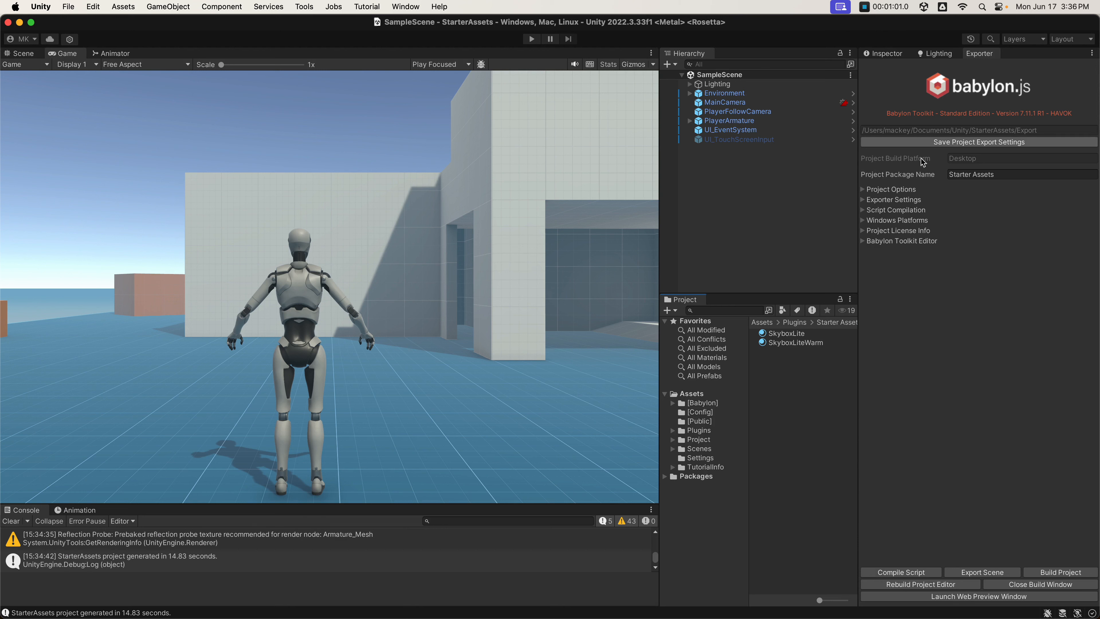
Expand the exporter's project license info and view the Babylon Toolkit's Generate Project License dialog, closing it without generating a license.
left_click(869, 234)
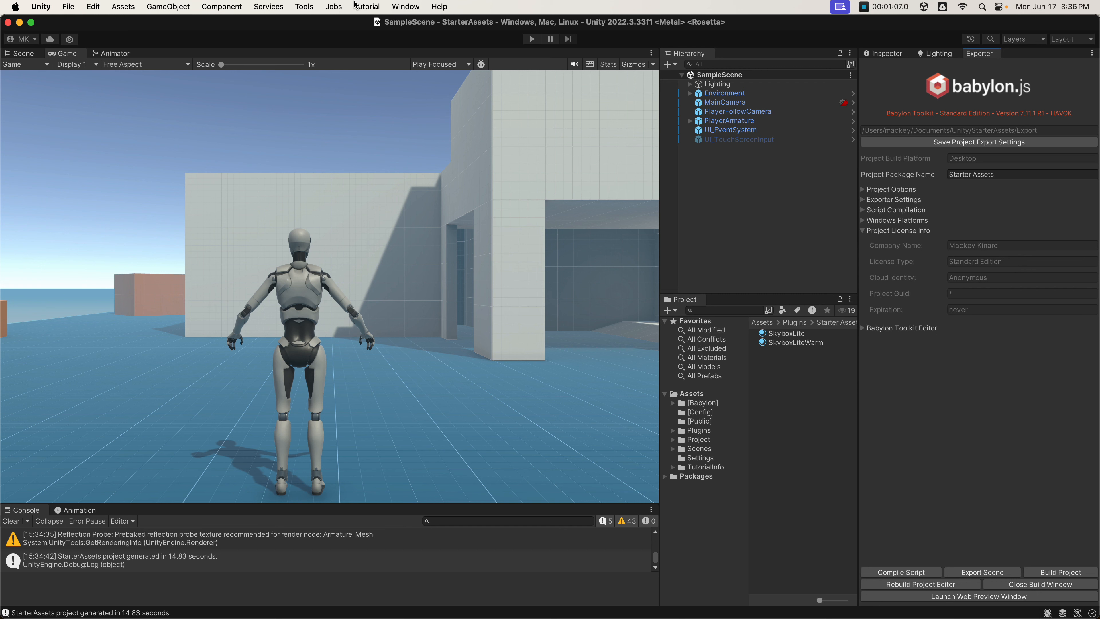
left_click(312, 7)
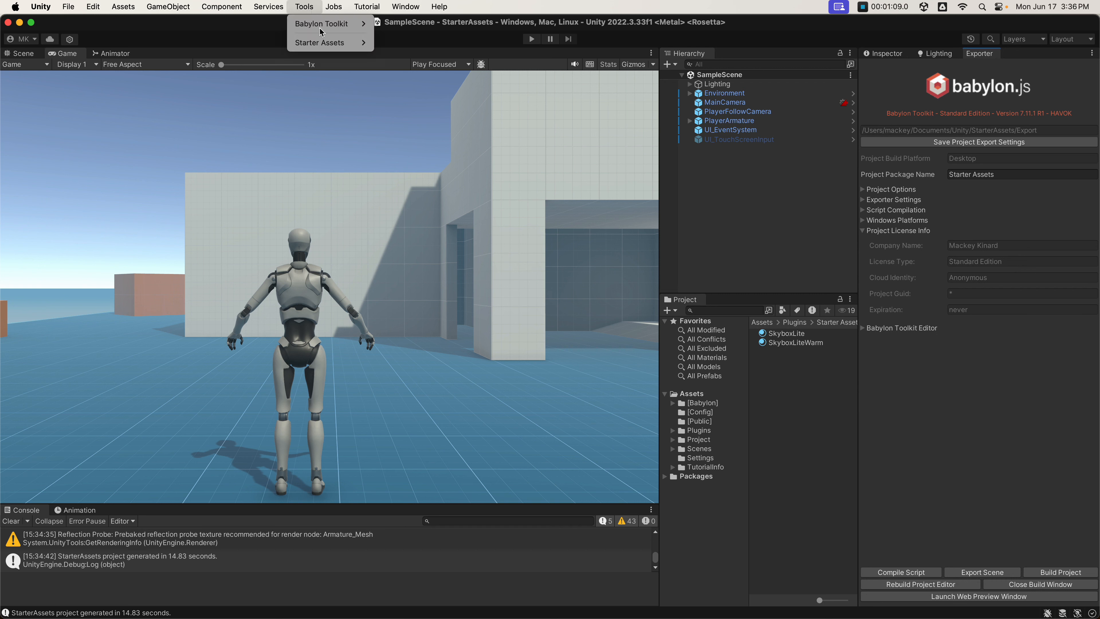
mouse_move(332, 26)
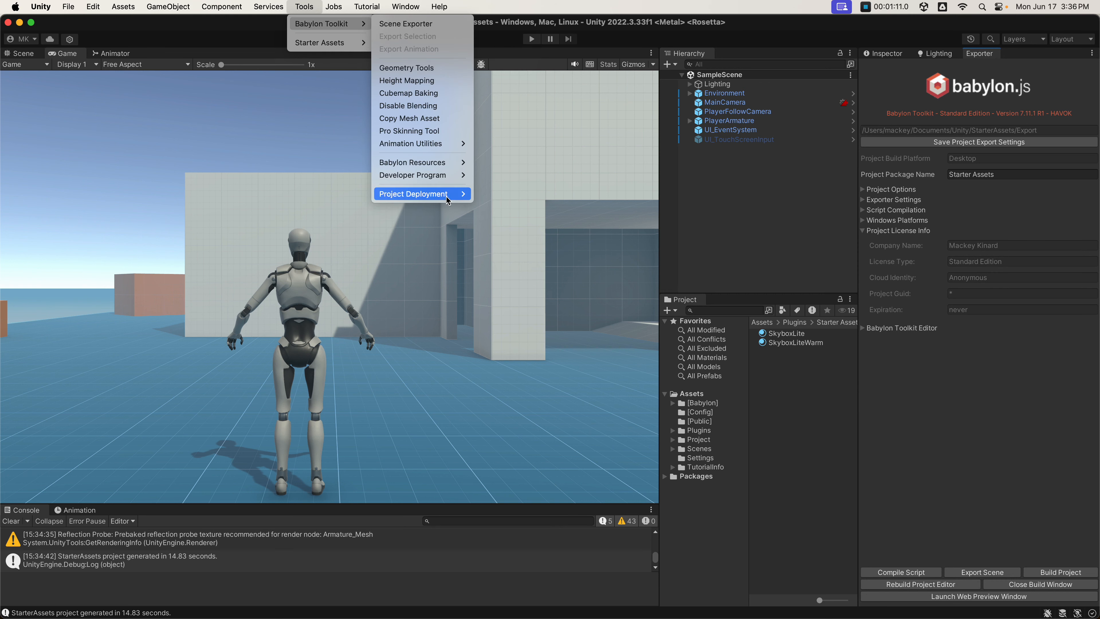
mouse_move(429, 176)
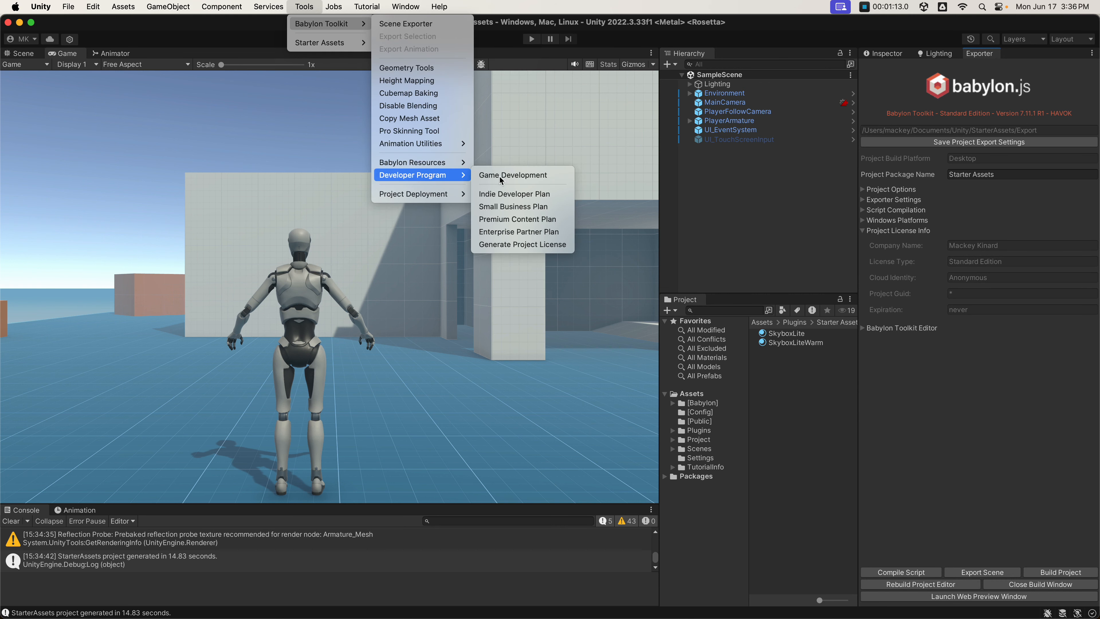
left_click(557, 245)
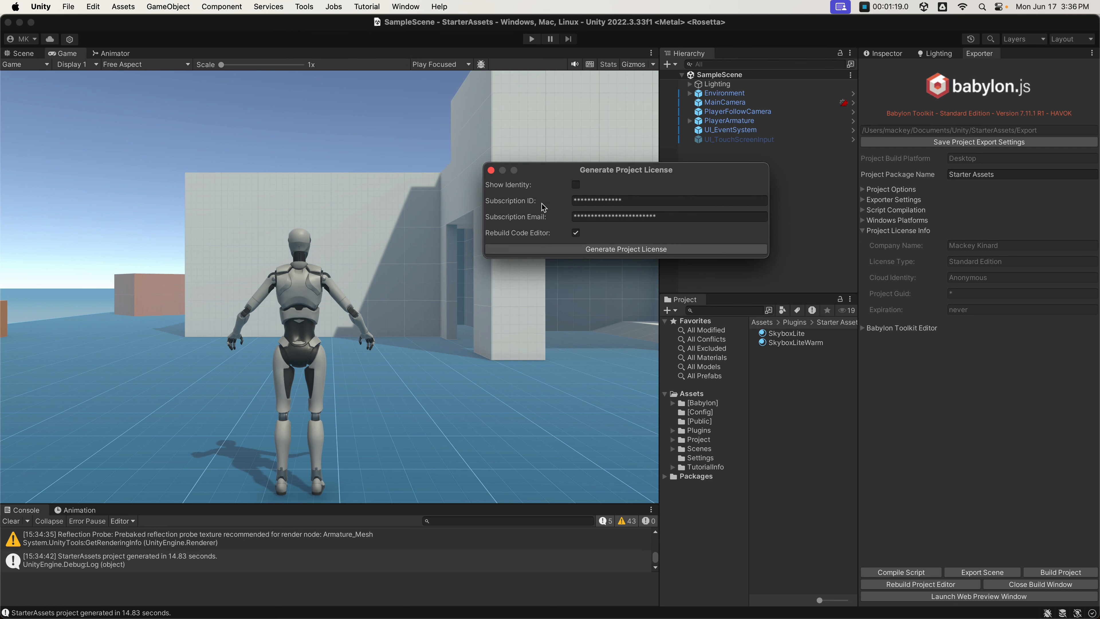
left_click(491, 170)
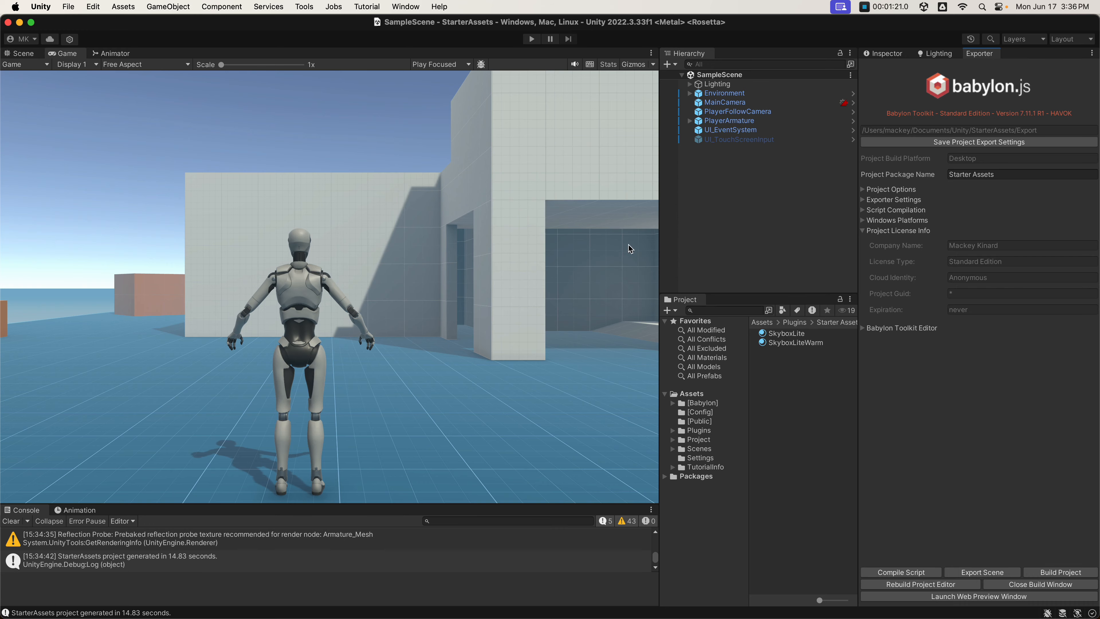
Switch to Finder on Desktop 2 and copy deploy.json and license.json from the Toolkit Config folder.
key("ctrl+Up")
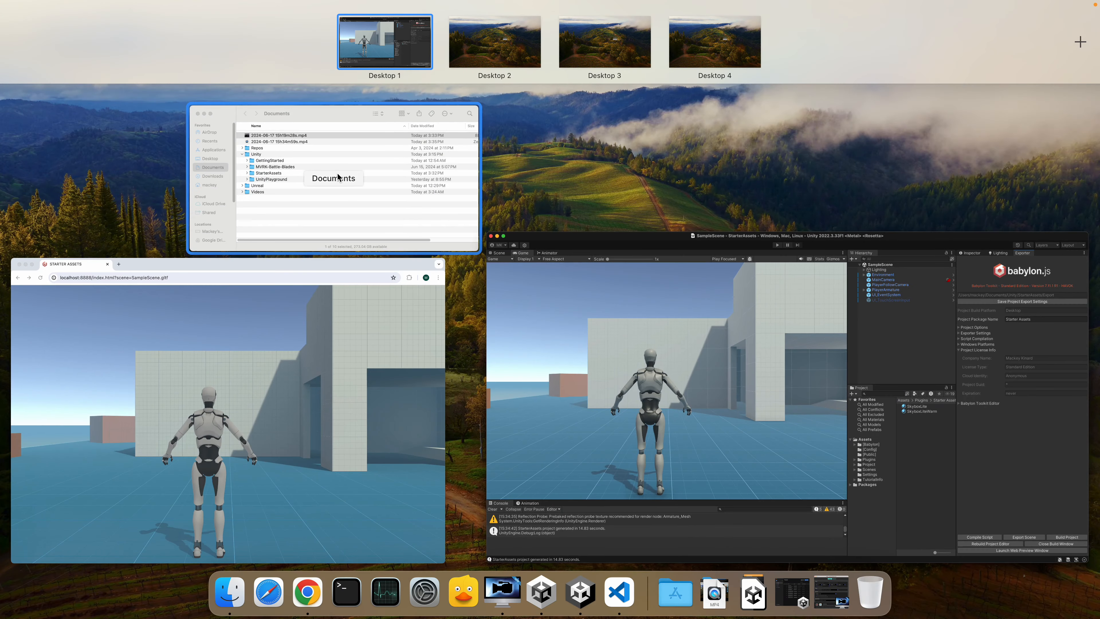
left_click(338, 180)
key("ctrl+Up")
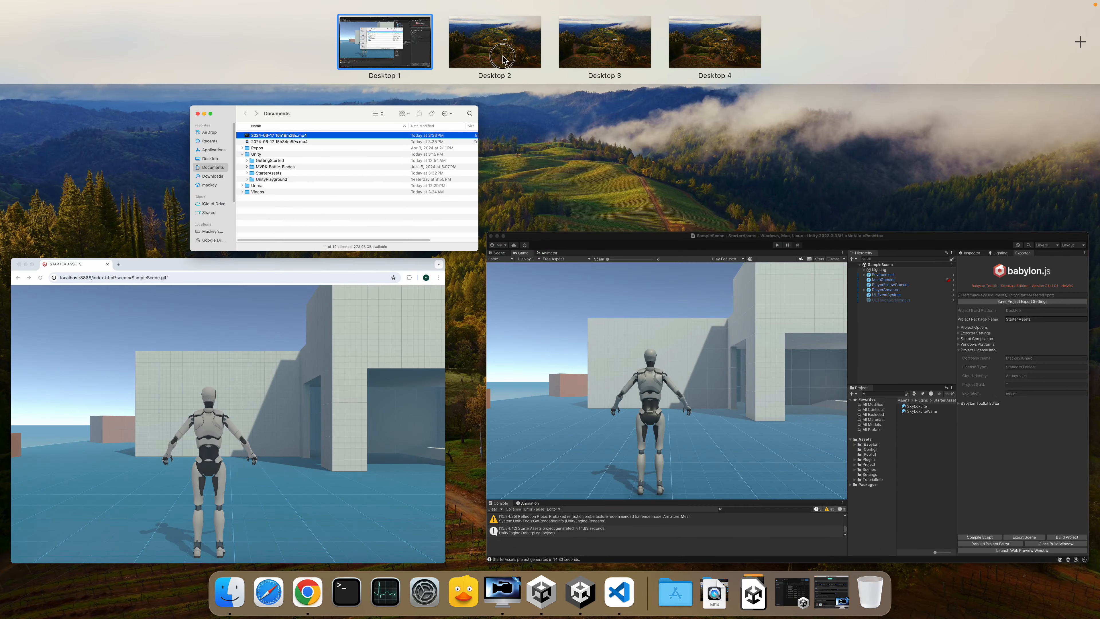
left_click(520, 70)
double_click(52, 228)
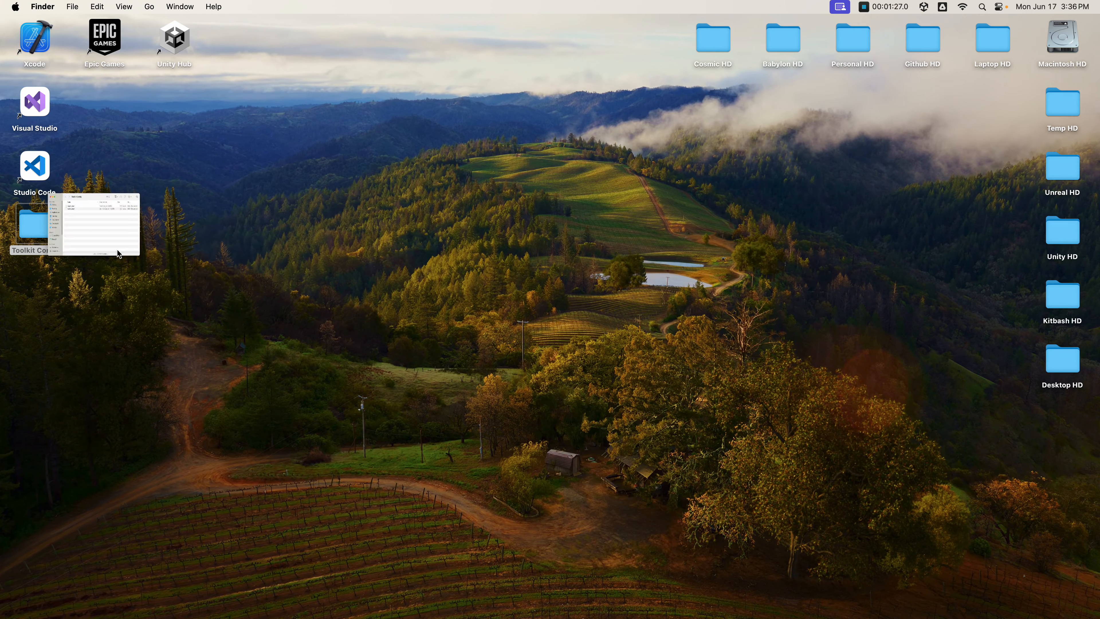
left_click(411, 155)
left_click(417, 167, "shift")
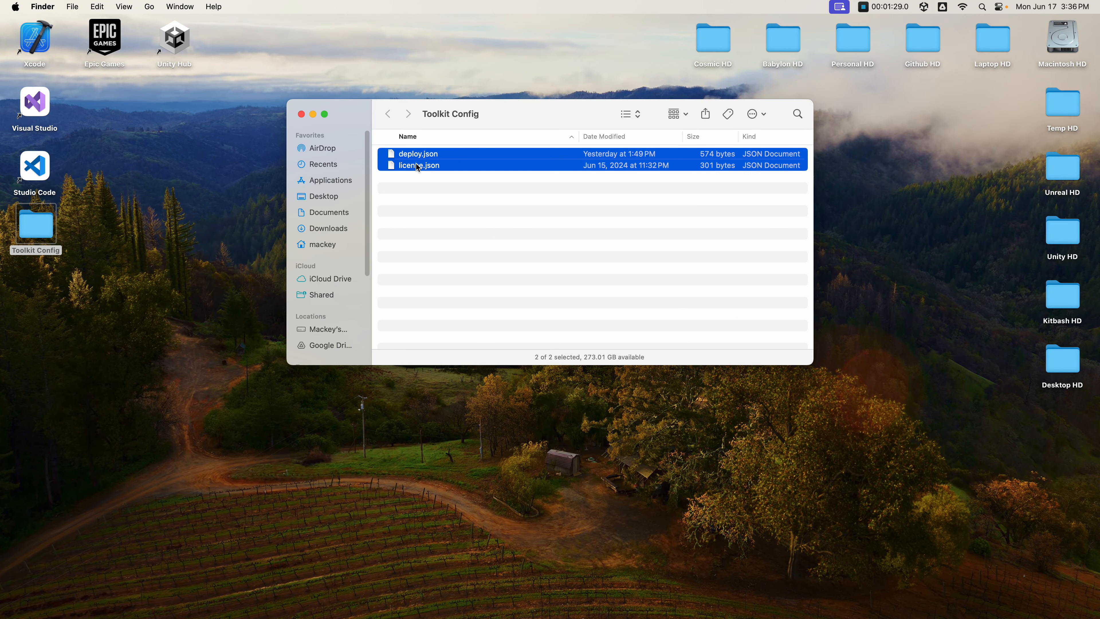
right_click(417, 167)
left_click(457, 315)
Switch back to the Unity project on Desktop 1 and reveal its [Config] assets folder in Finder.
key("ctrl+Up")
left_click(339, 72)
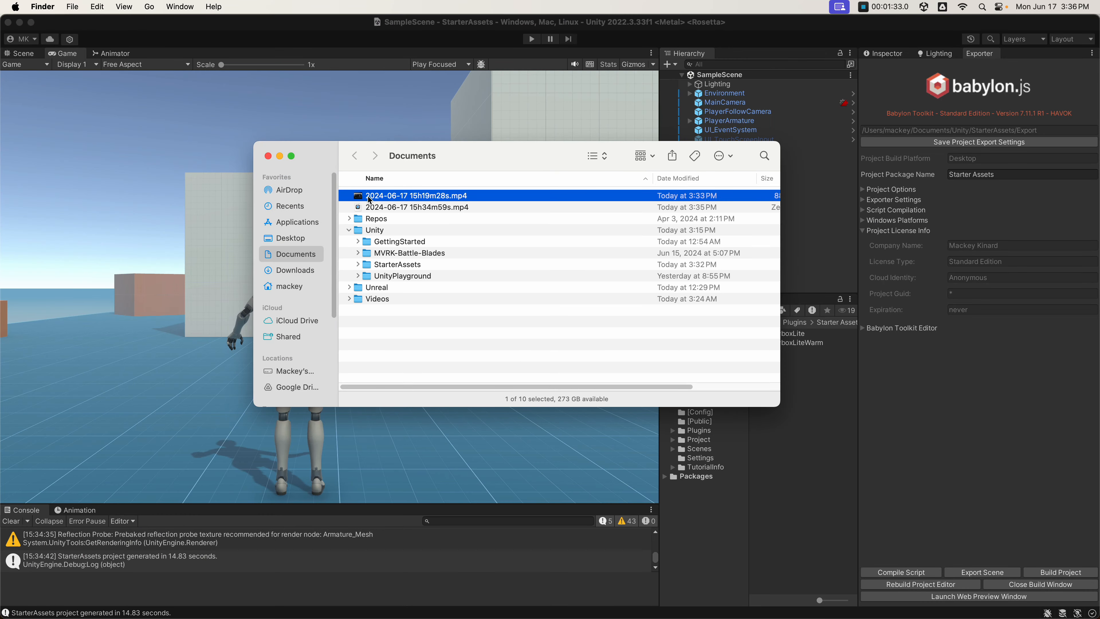
left_click(823, 508)
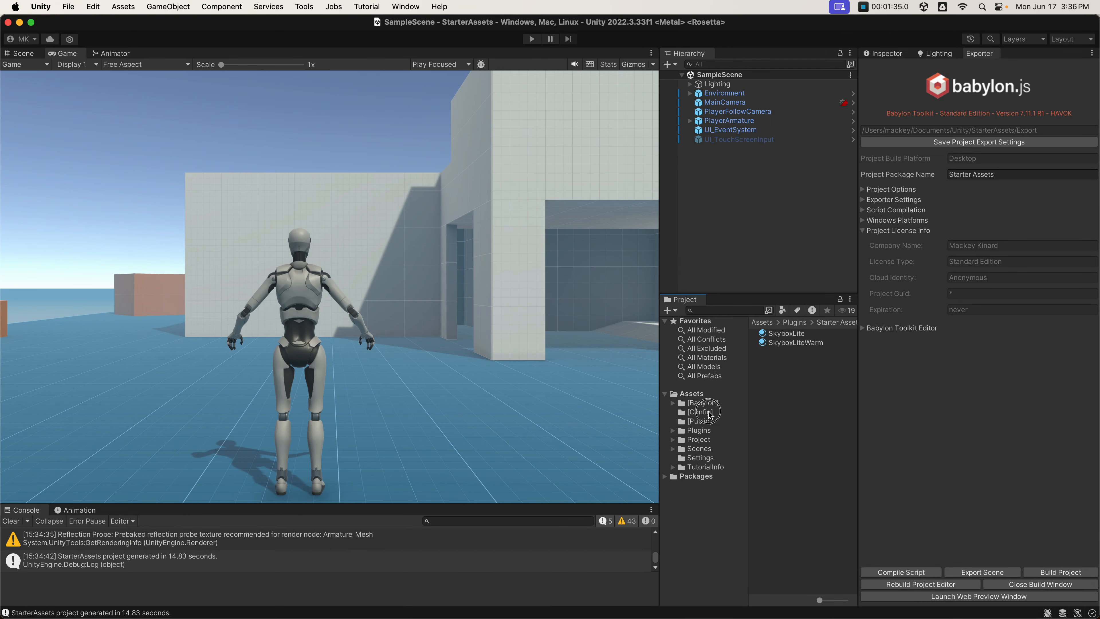
left_click(699, 411)
right_click(798, 461)
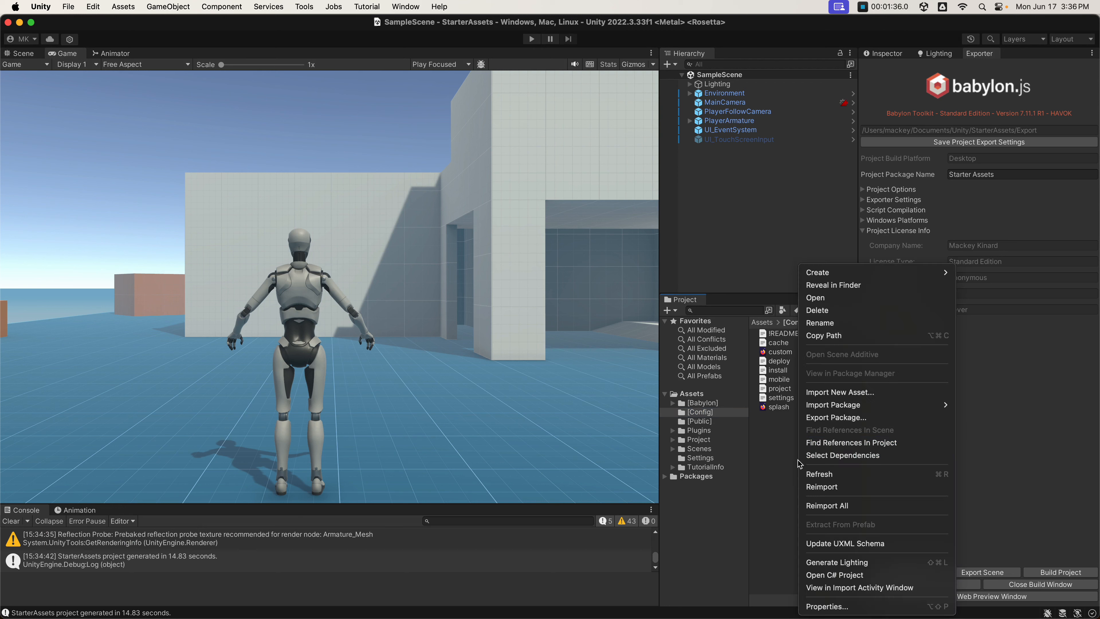
left_click(810, 286)
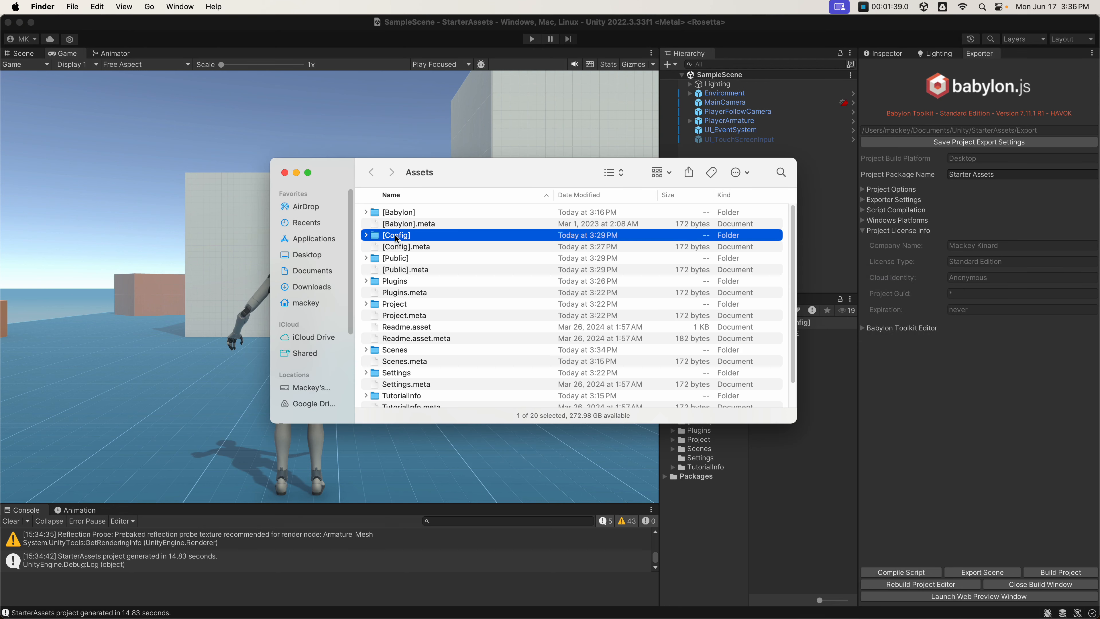
Paste the copied files into the [Config] folder, replacing deploy.json, and return to Unity to review and collapse the license info.
right_click(396, 239)
left_click(438, 256)
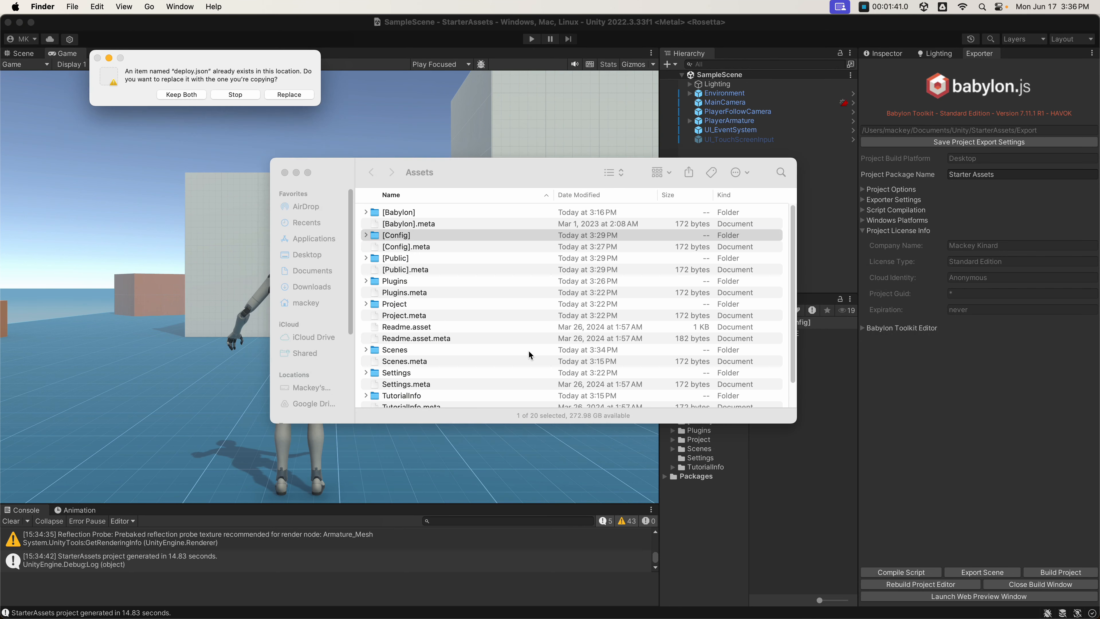
left_click(289, 95)
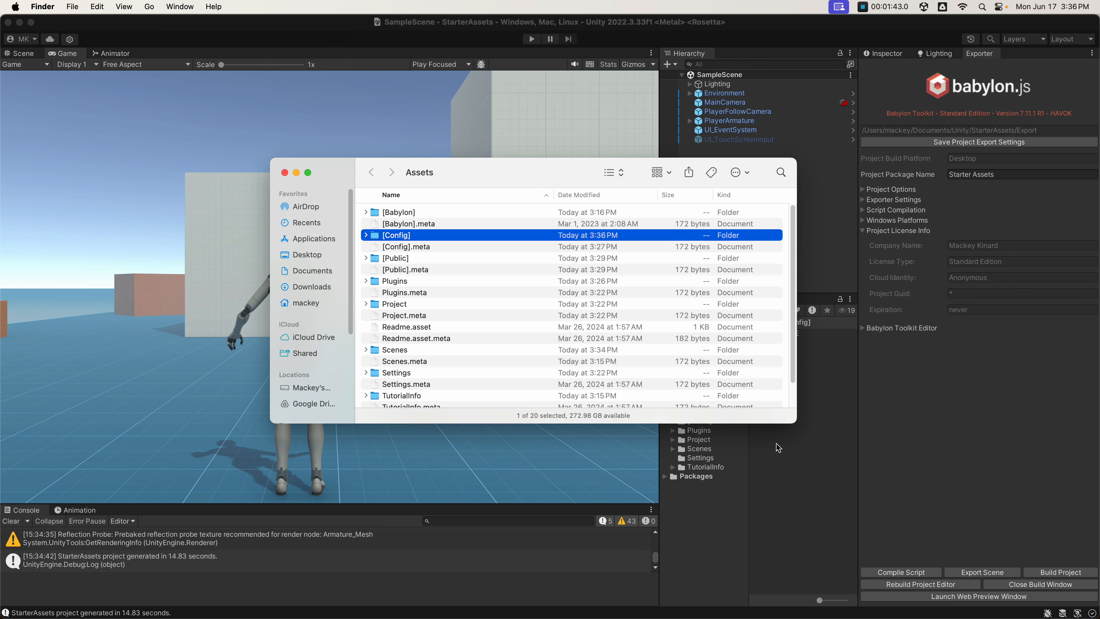
left_click(803, 463)
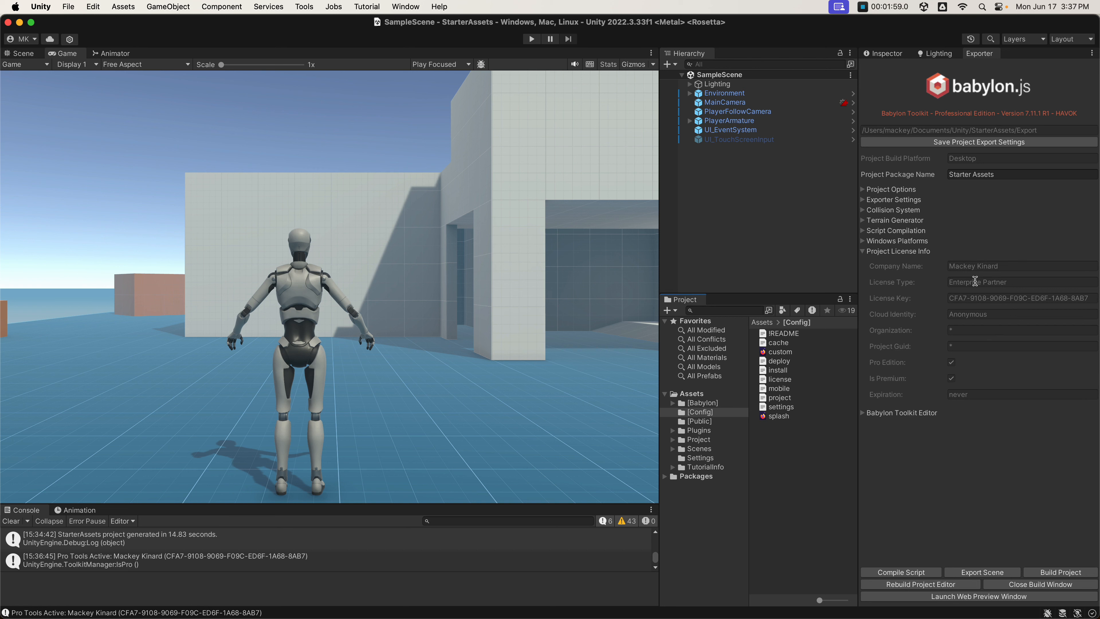
left_click(863, 252)
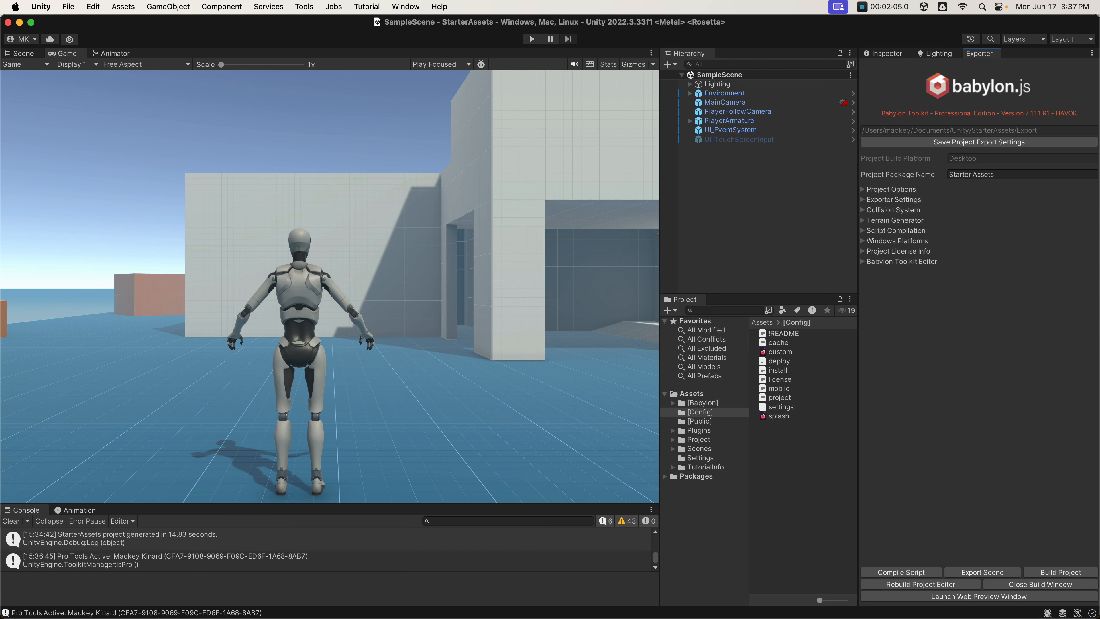
Import all items of BJS Starter Content.unitypackage from the desktop's Babylon Toolkit Asset folder into the Unity project.
mouse_move(174, 613)
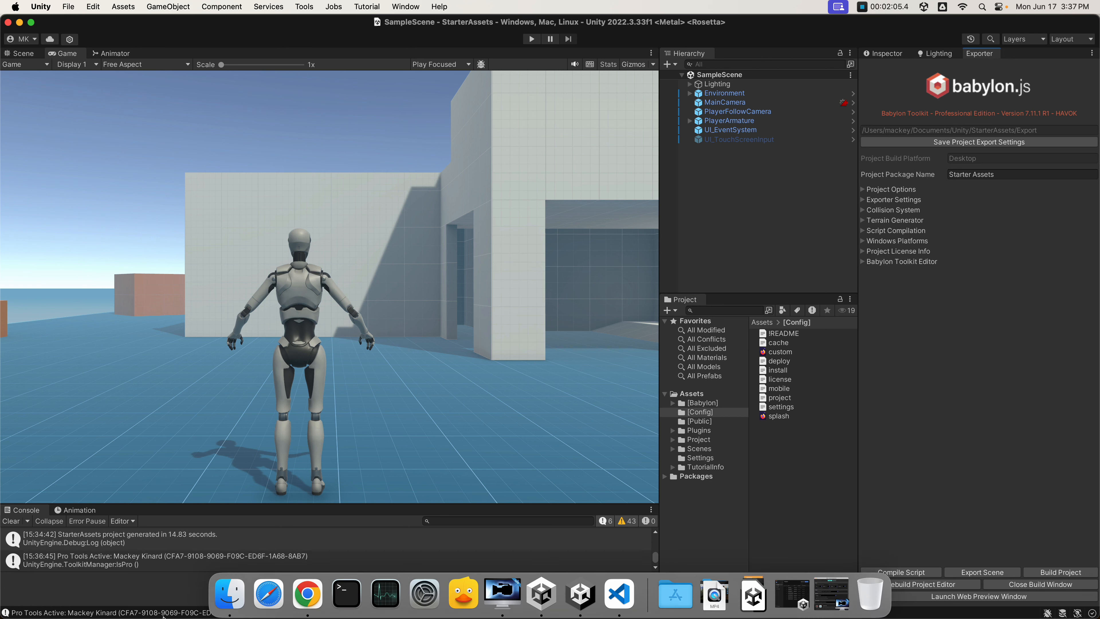
left_click(242, 595)
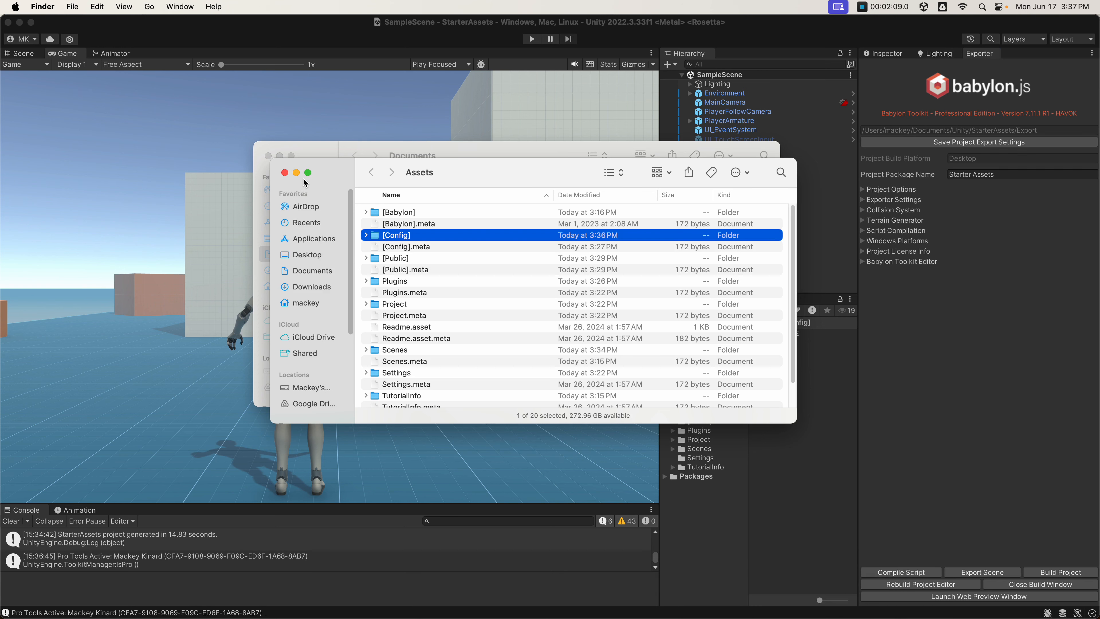
left_click(307, 254)
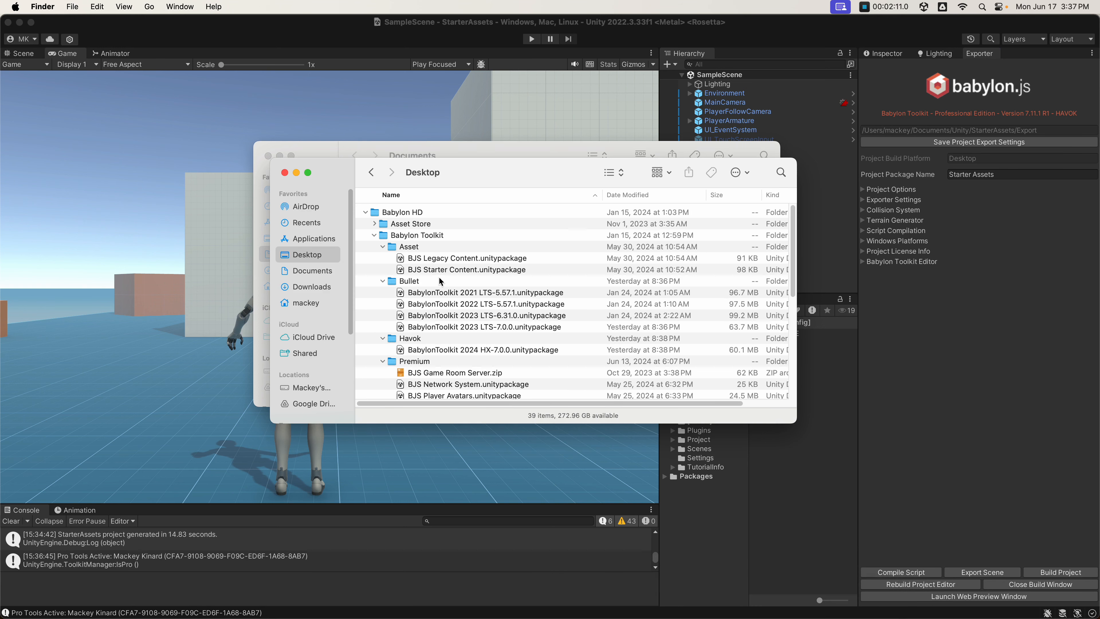
left_click(445, 269)
left_click_drag(528, 173, 435, 160)
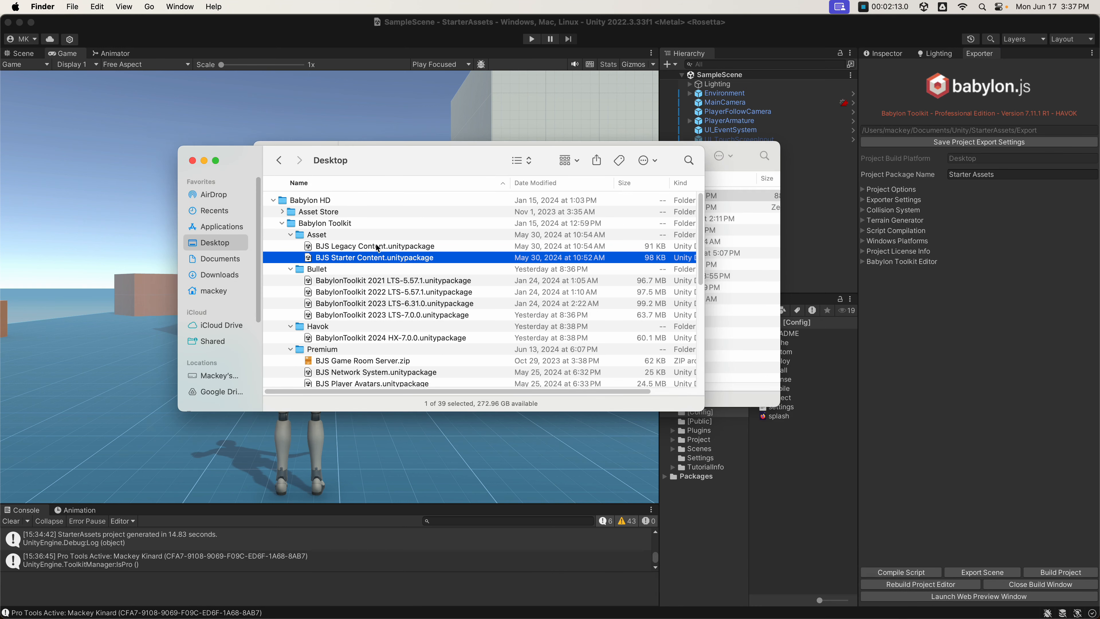
left_click_drag(345, 260, 796, 486)
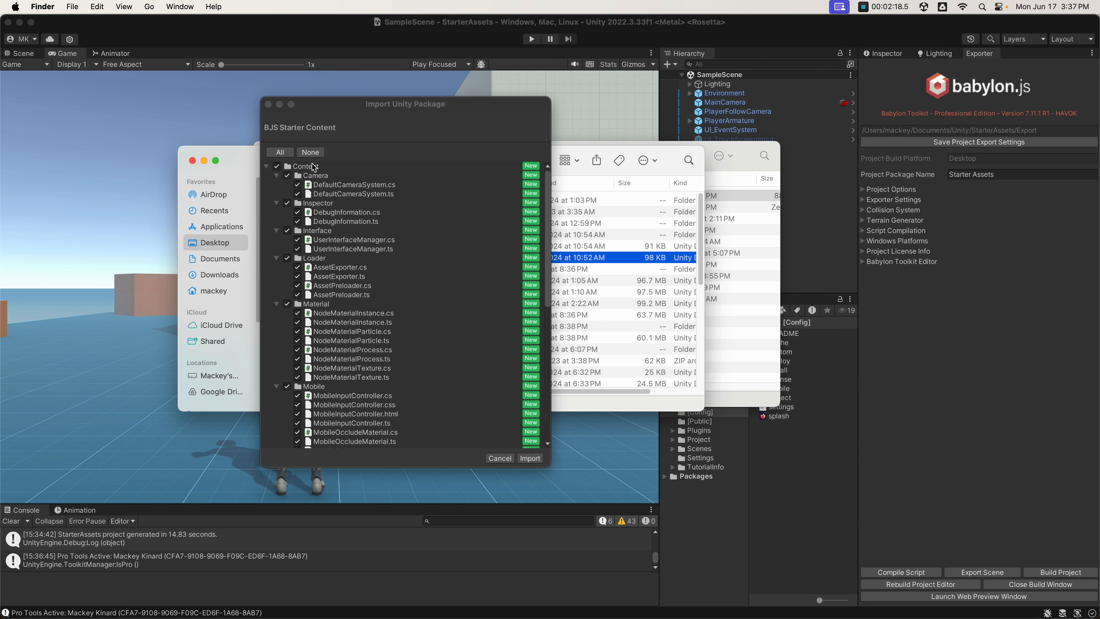
left_click(280, 152)
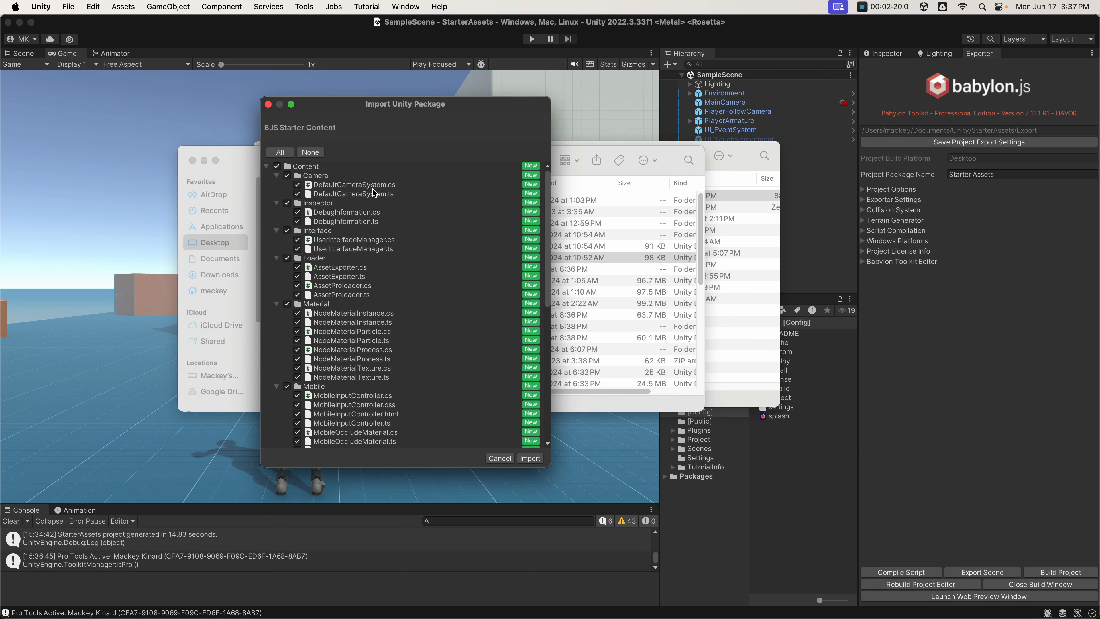
left_click(529, 458)
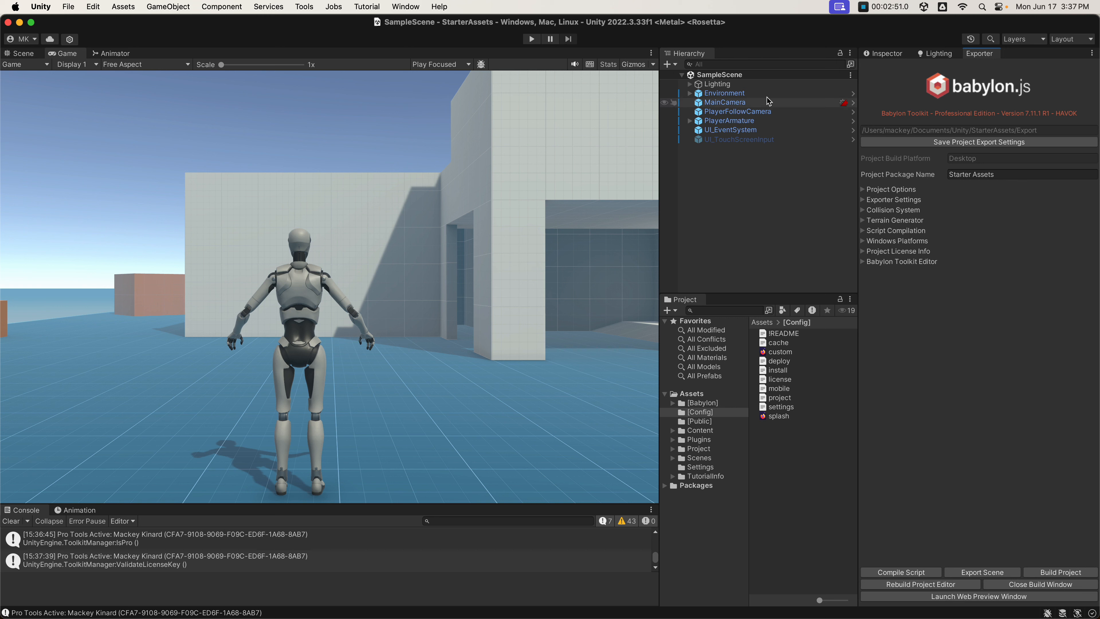
View the [Babylon] assets folder and show the PlayerArmature object's components in the Inspector.
left_click(890, 59)
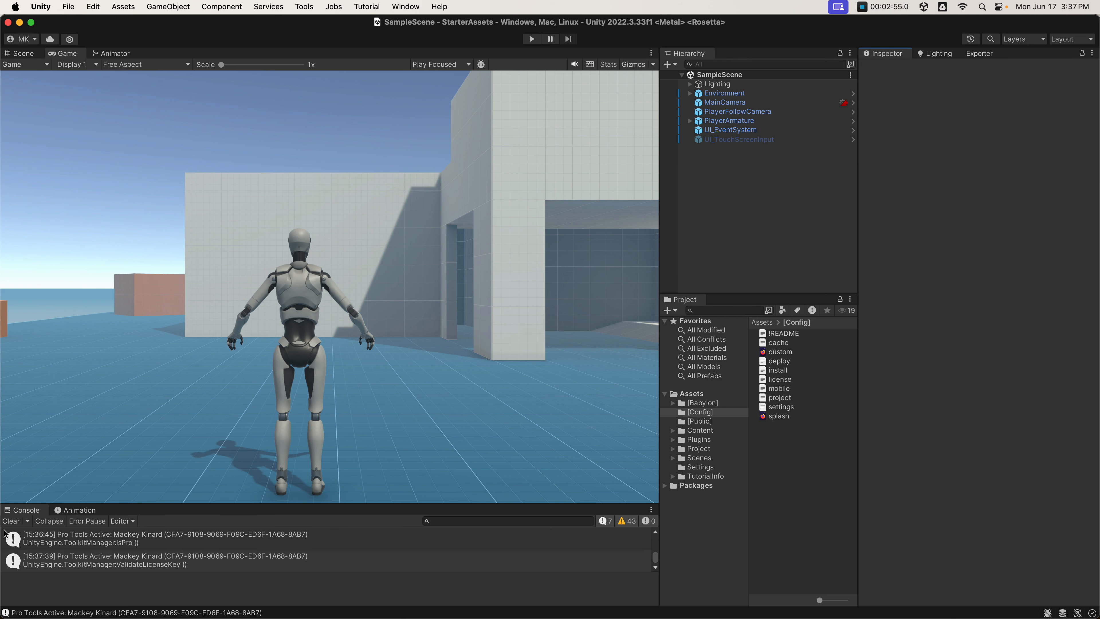
left_click(720, 404)
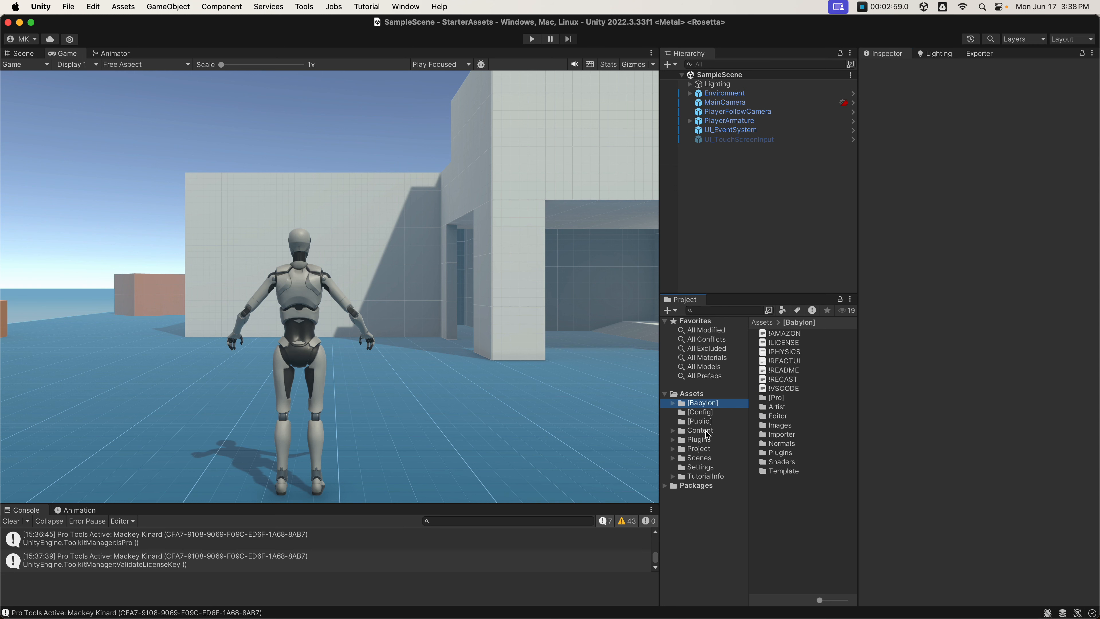
left_click(752, 123)
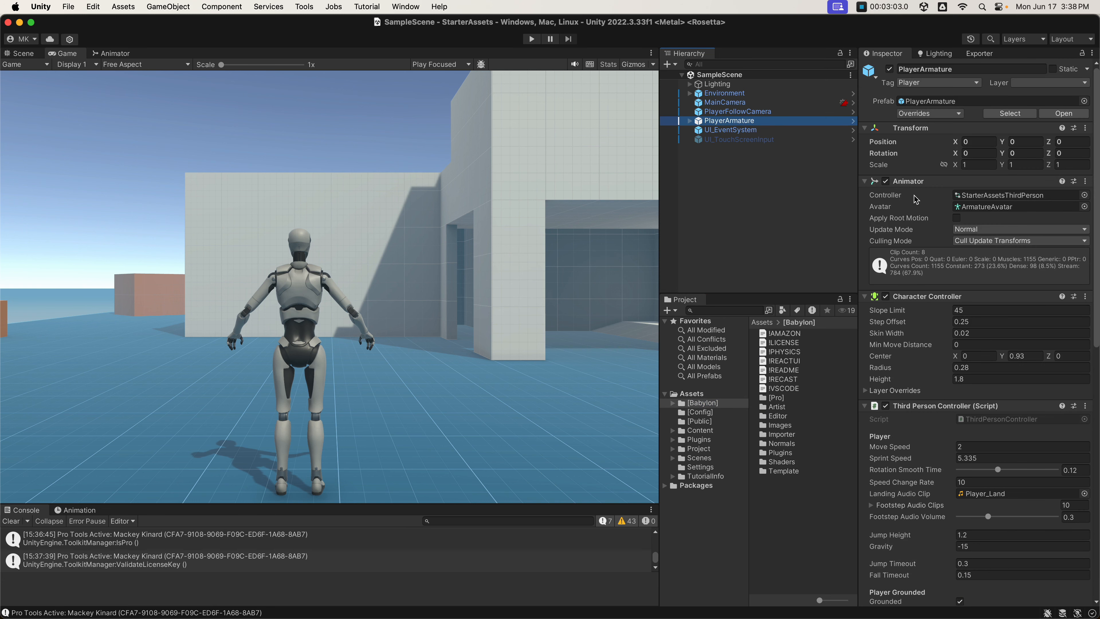
Collapse PlayerArmature's Third Person Controller, Basic Rigid Body Push, Starter Assets Inputs and Player Input components.
scroll(902, 323, "down", 1)
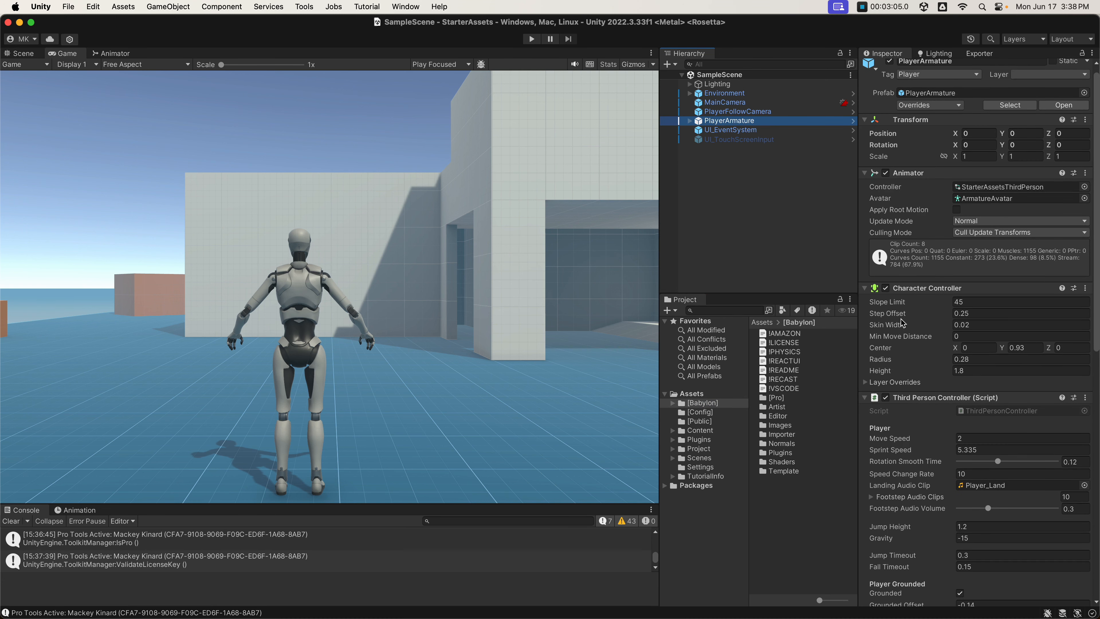
left_click(865, 398)
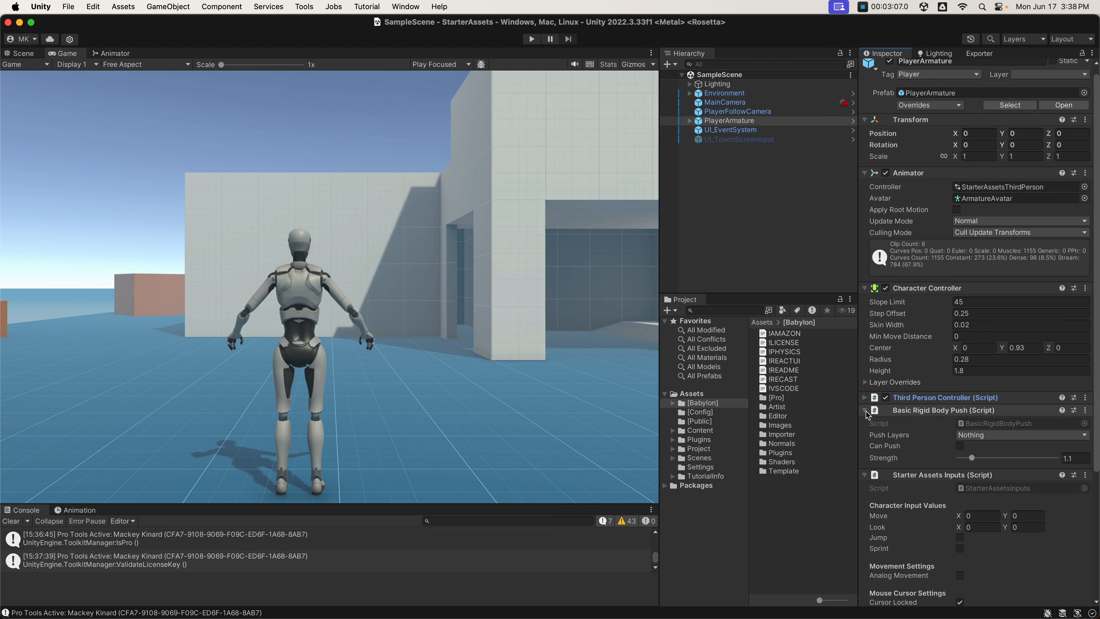
left_click(866, 410)
left_click(865, 423)
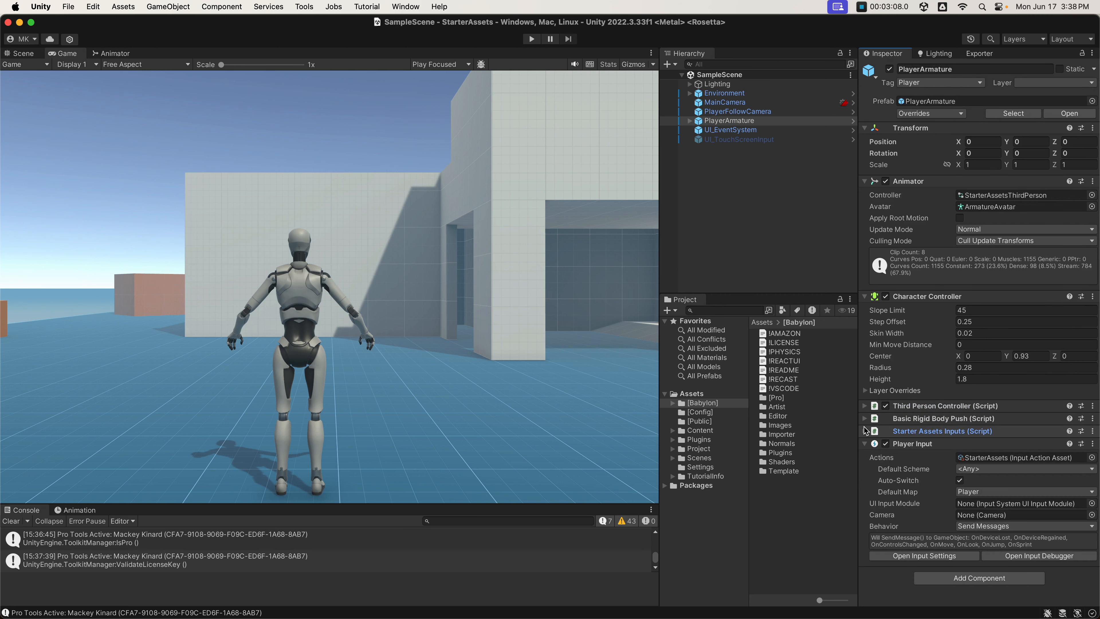
left_click(865, 444)
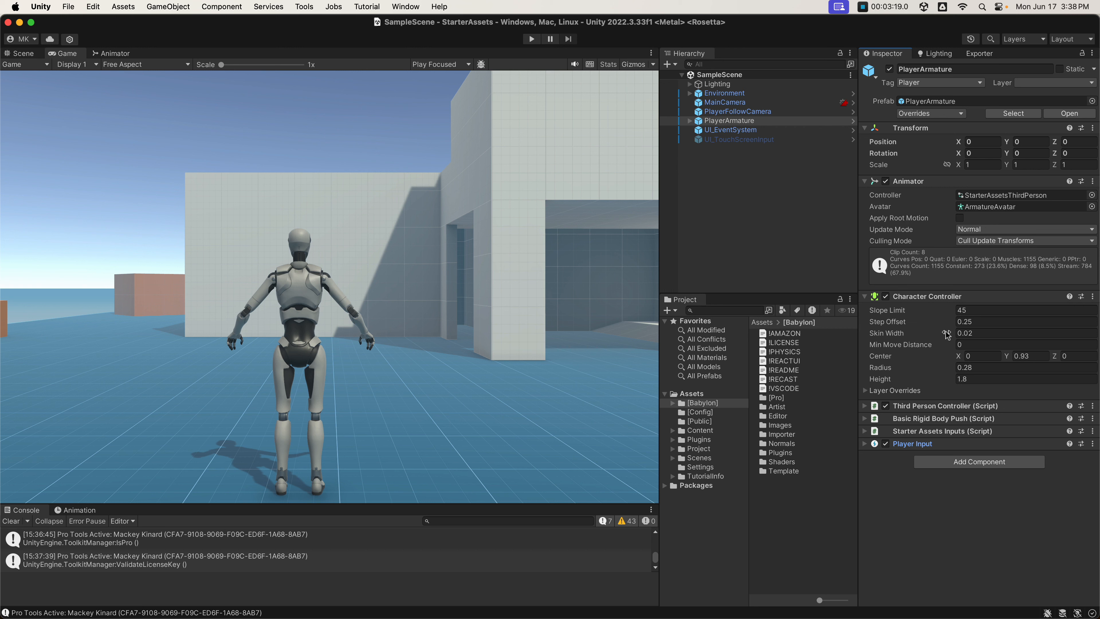
Set the Character Controller's Skin Width to 0.025 and its Center Y to 0.94 on PlayerArmature.
left_click(992, 334)
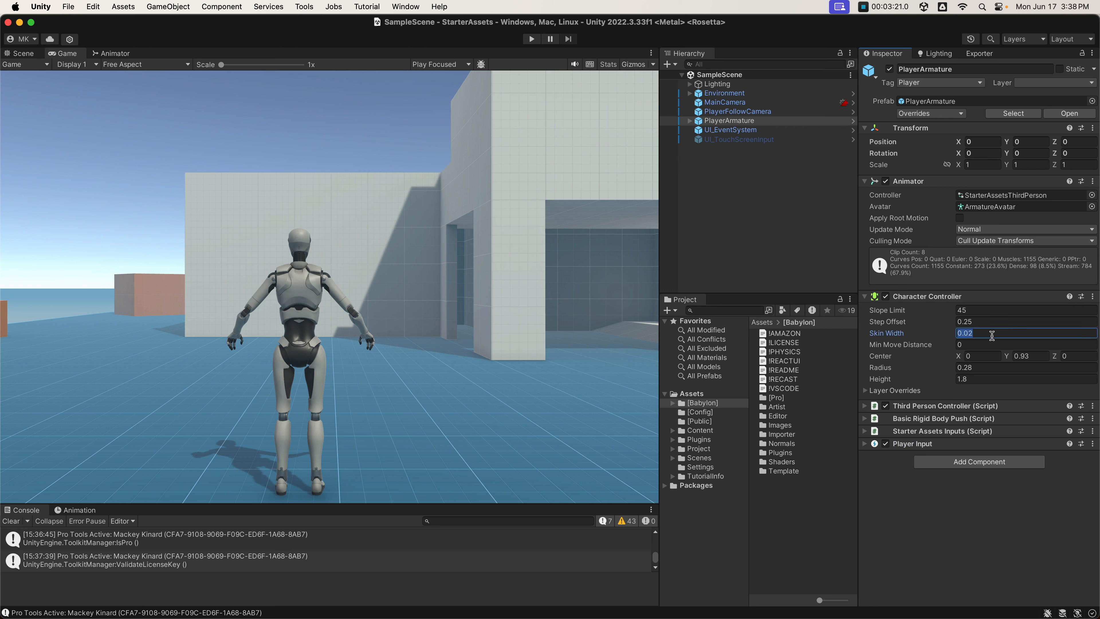
left_click(994, 336)
type("5")
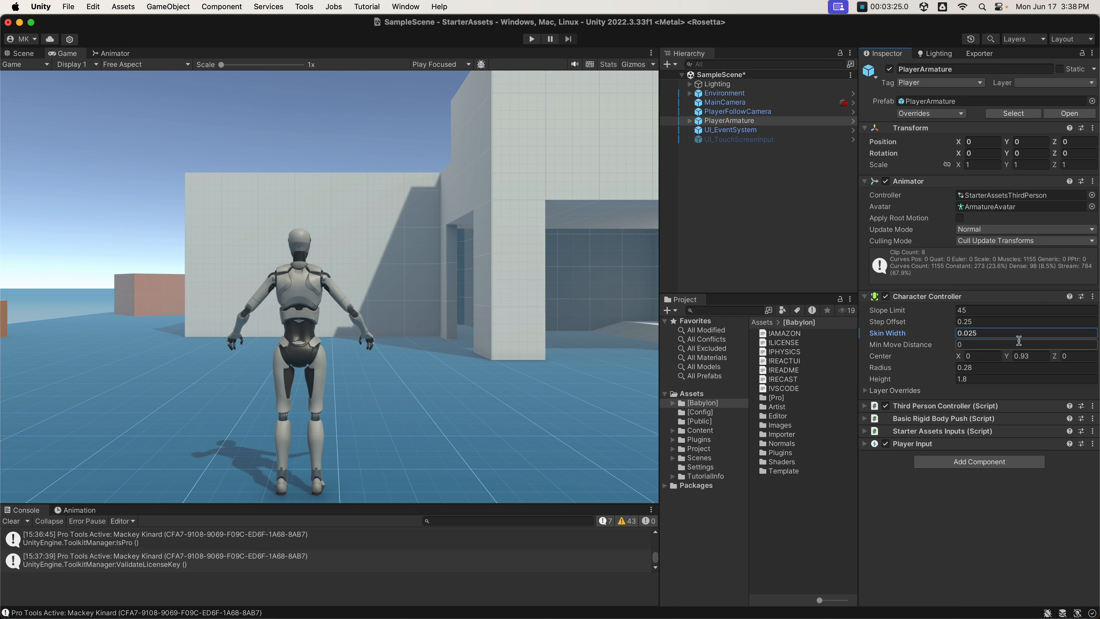
left_click(1045, 357)
left_click(1050, 357)
key("Left")
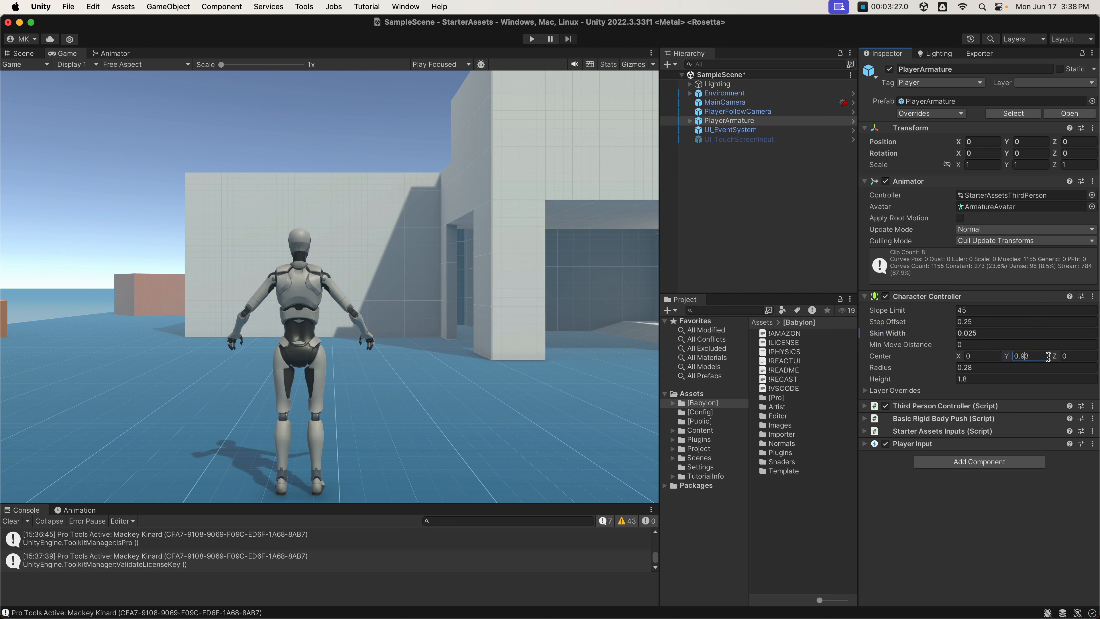
key("Delete")
type("4")
Add the 3rd Person Player Controller component to PlayerArmature.
left_click(950, 462)
type("mob")
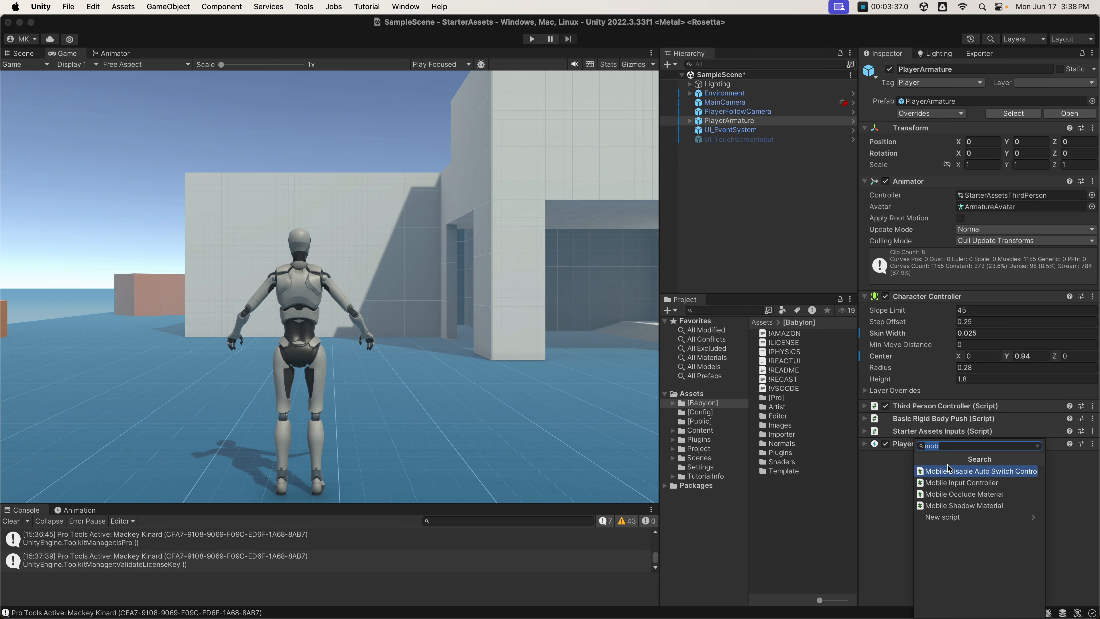
type("3rd")
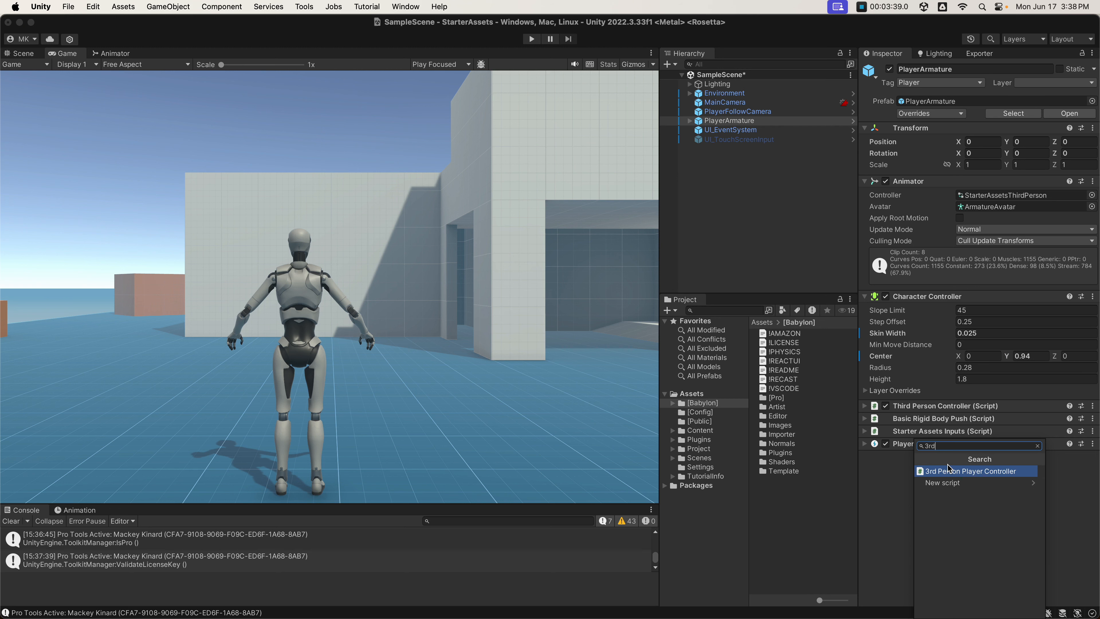
left_click(956, 472)
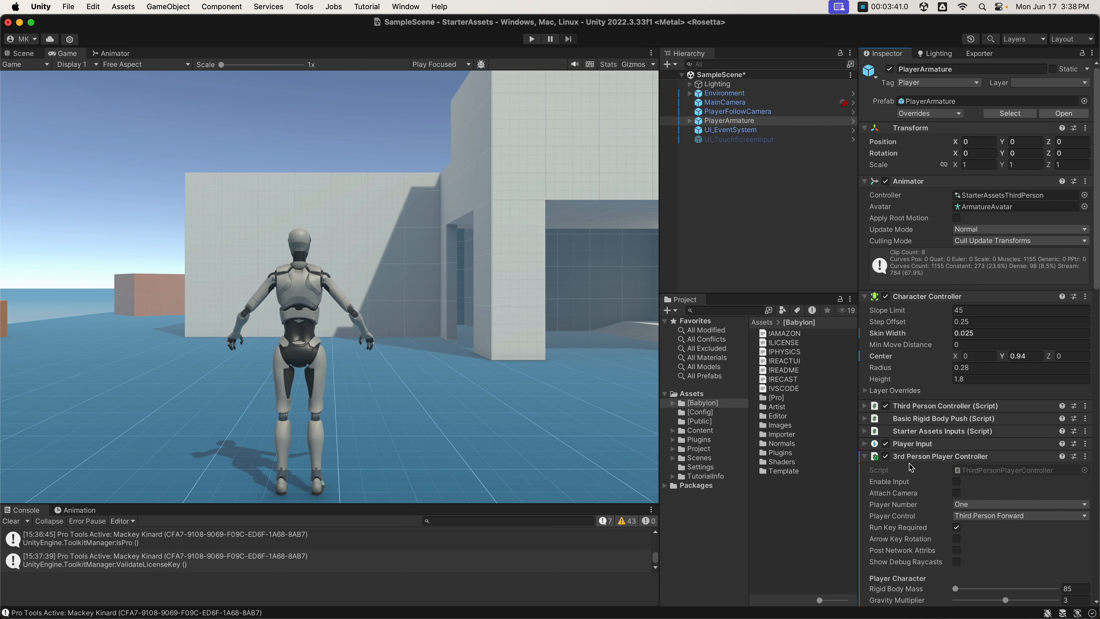
Enable Input, Attach Camera and Arrow Key Rotation on the 3rd Person Player Controller, and set its Jump Speed to 12.
scroll(989, 472, "down", 3)
left_click(957, 385)
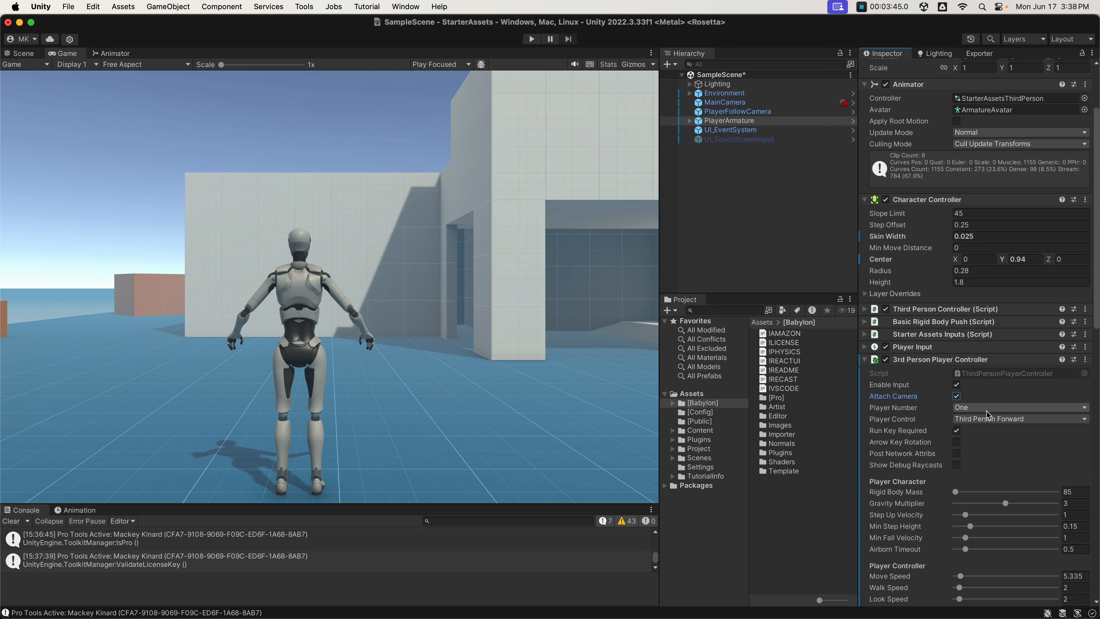
left_click(956, 443)
scroll(978, 453, "down", 2)
left_click(1072, 563)
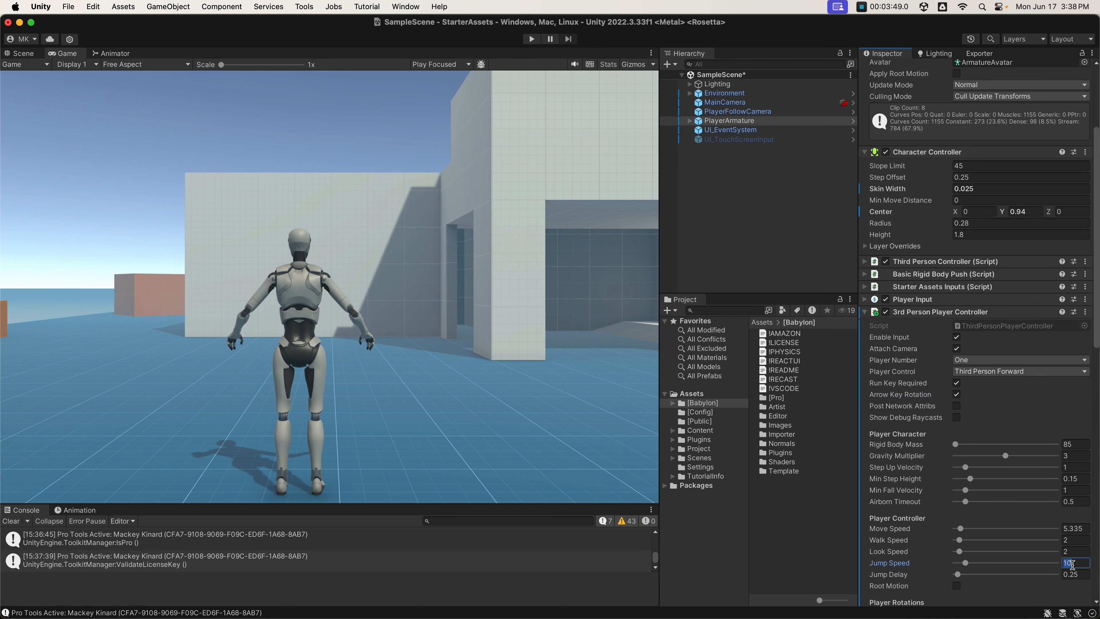
key("Return")
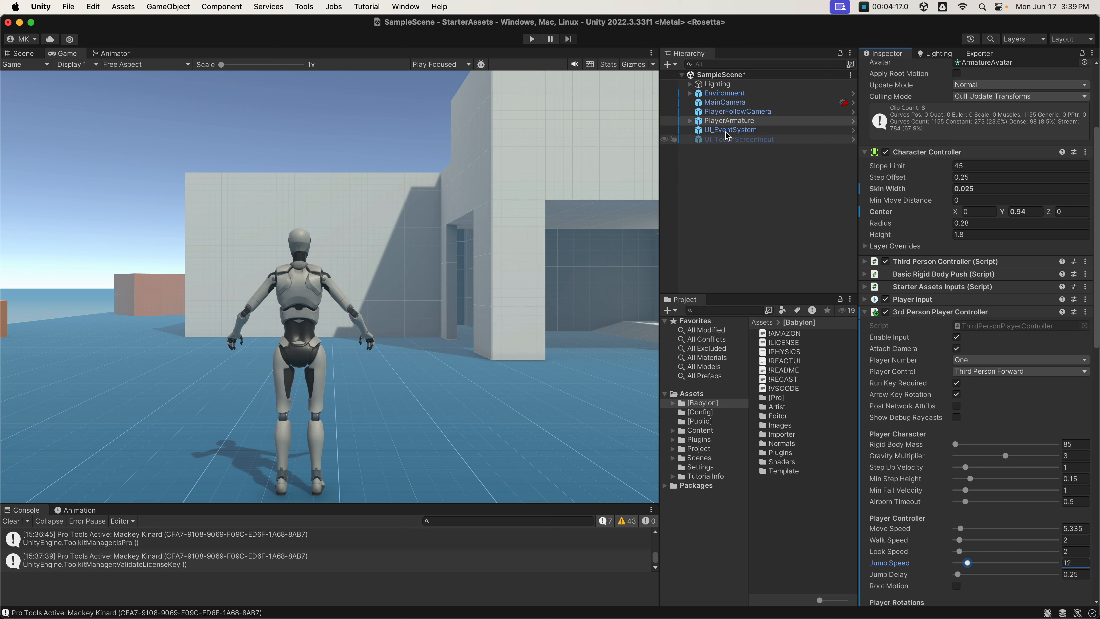
Build the scene with the Babylon Toolkit and preview it in the browser, closing both STARTER ASSETS tabs when done.
left_click(532, 39)
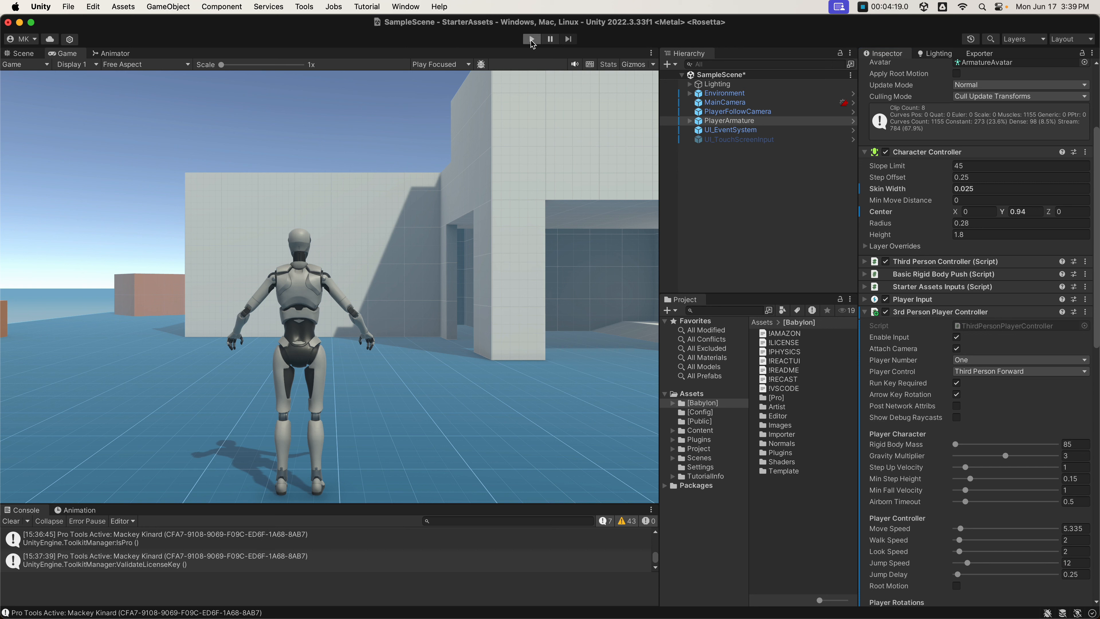
left_click(583, 240)
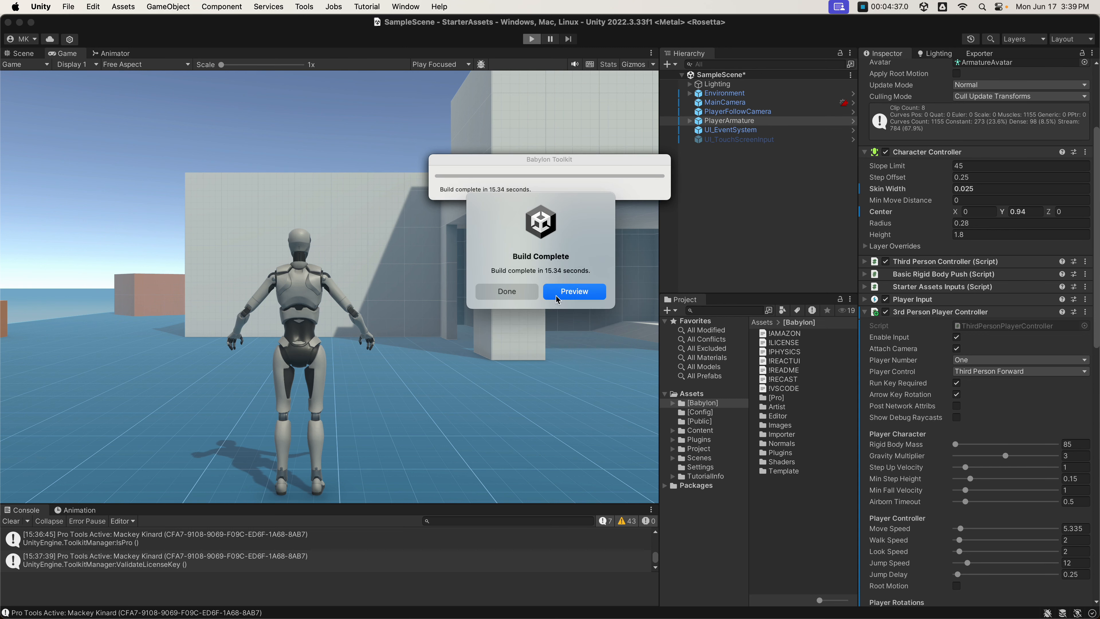
left_click(556, 293)
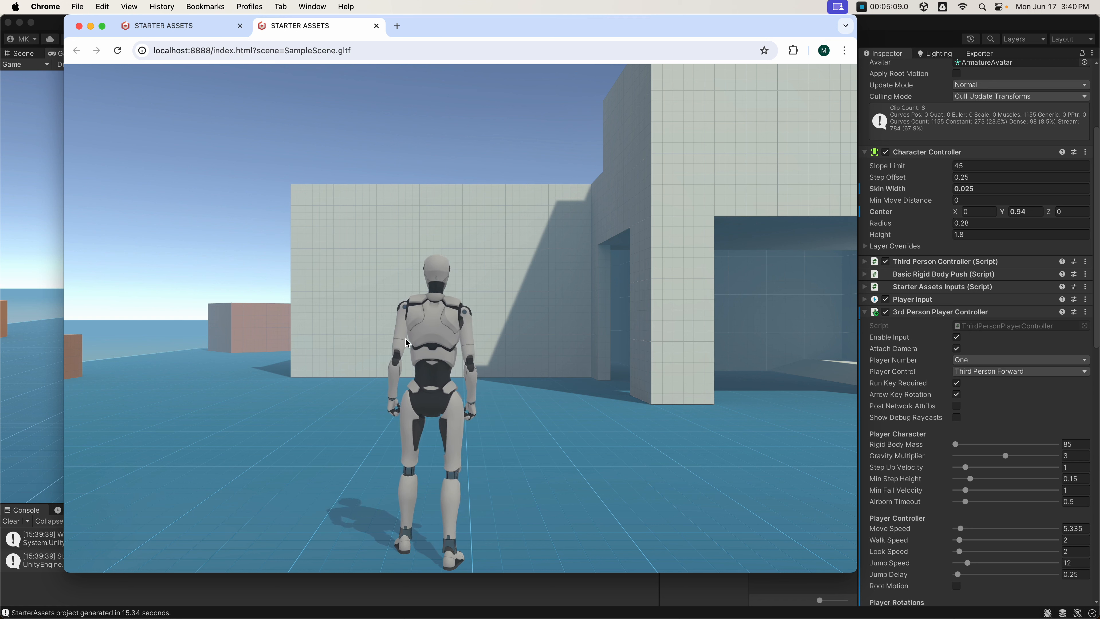
left_click(377, 25)
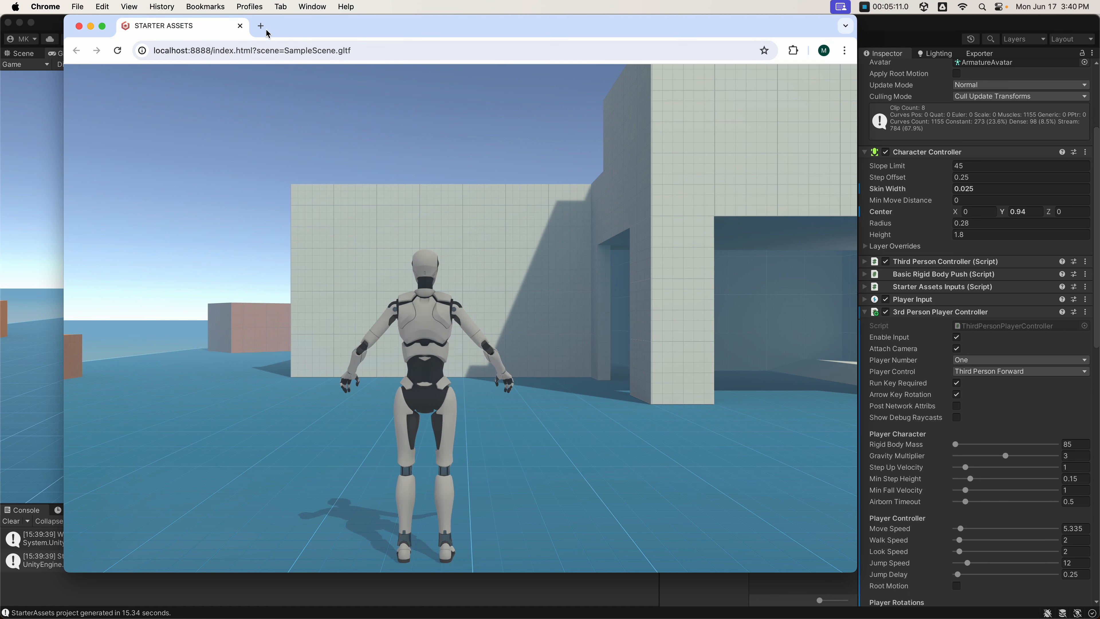
left_click(239, 26)
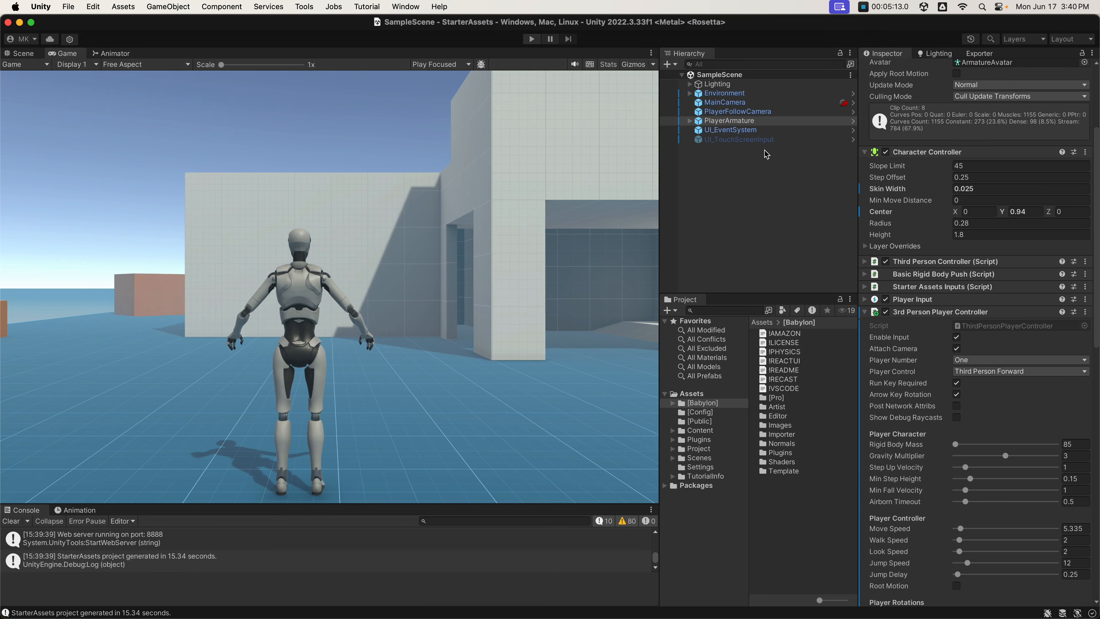
Add the Default Camera System component to the MainCamera object.
left_click(725, 102)
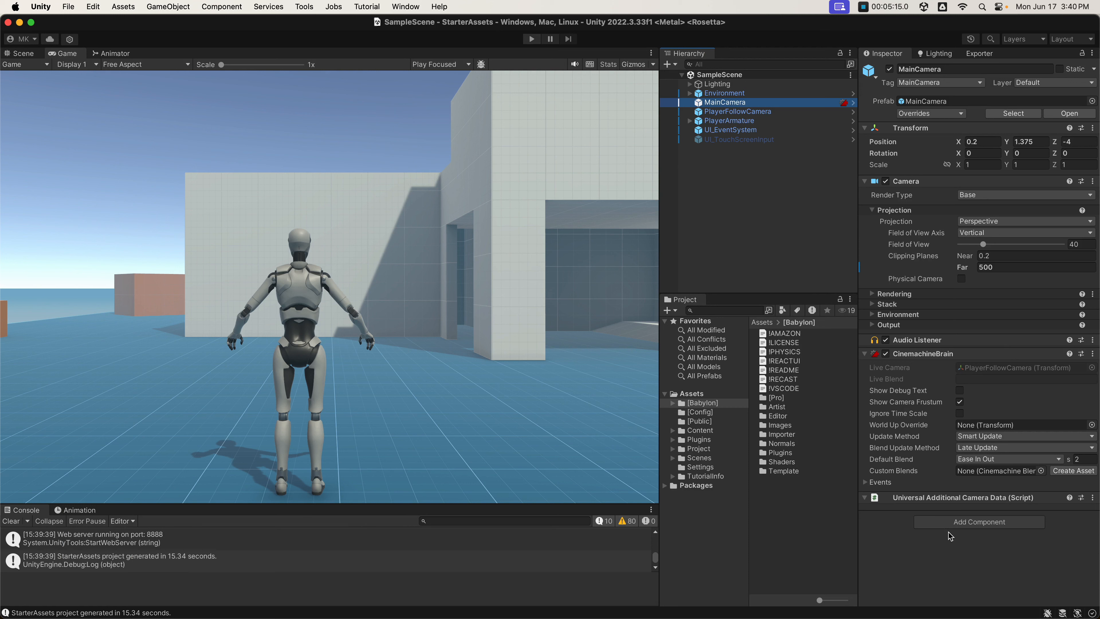
left_click(947, 523)
type("def")
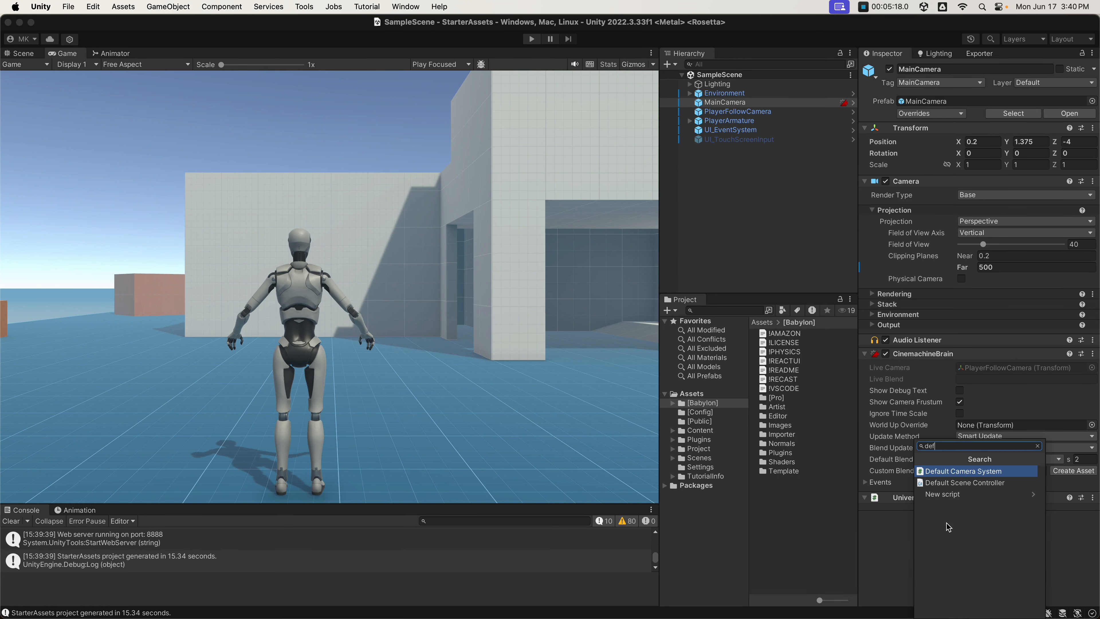
left_click(963, 472)
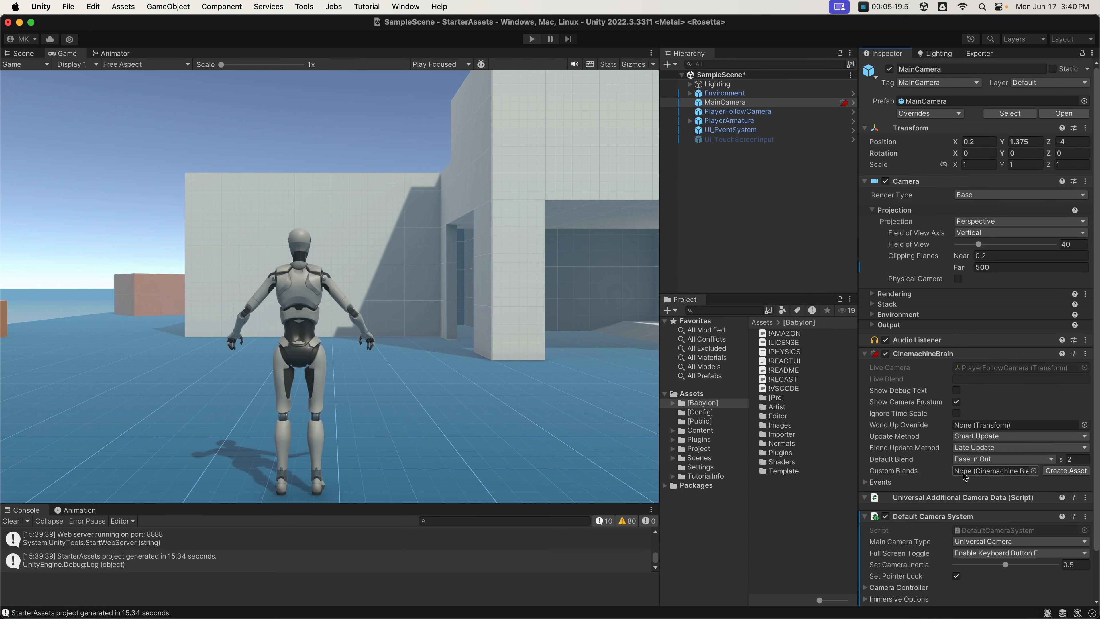
Review PlayerArmature's 3rd Person Player Controller settings, and rebuild the scene to preview it in the browser.
left_click(730, 122)
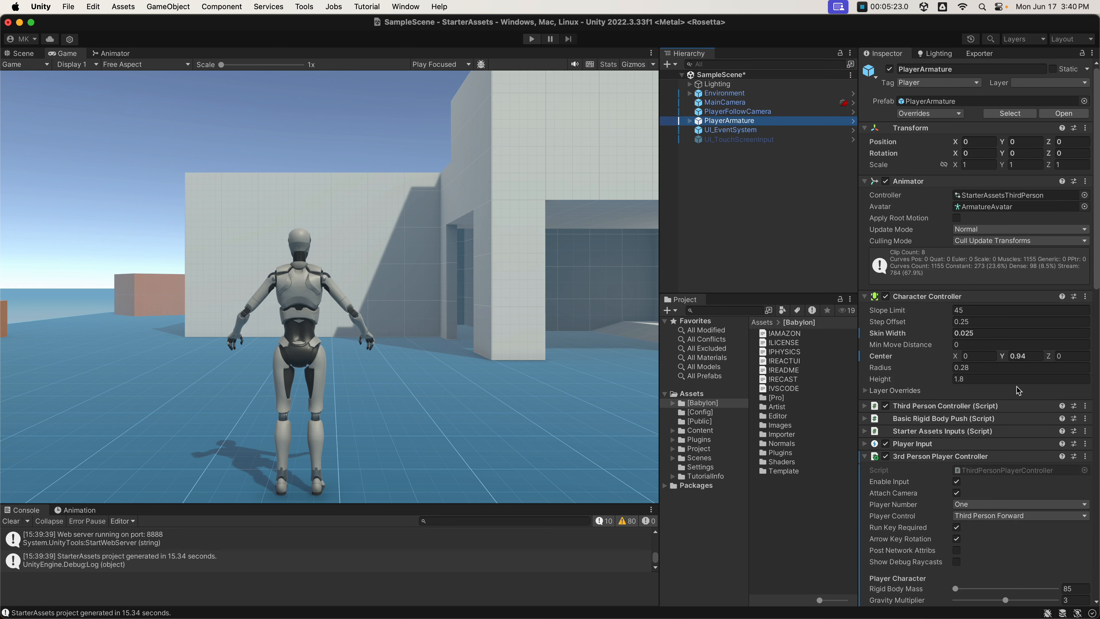
scroll(1000, 461, "down", 3)
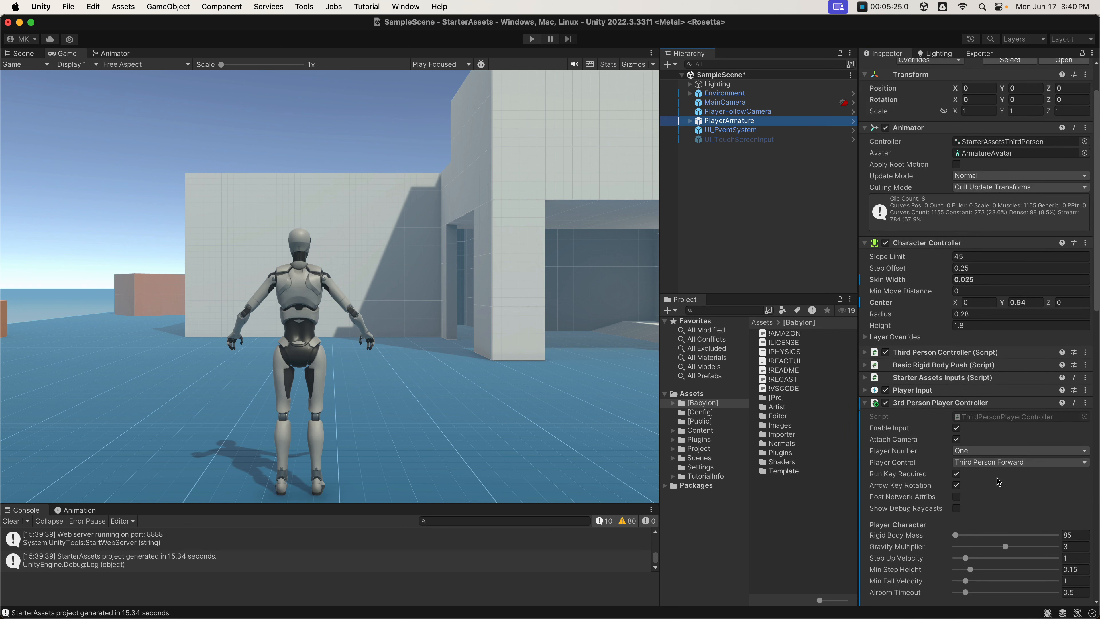
scroll(999, 484, "down", 1)
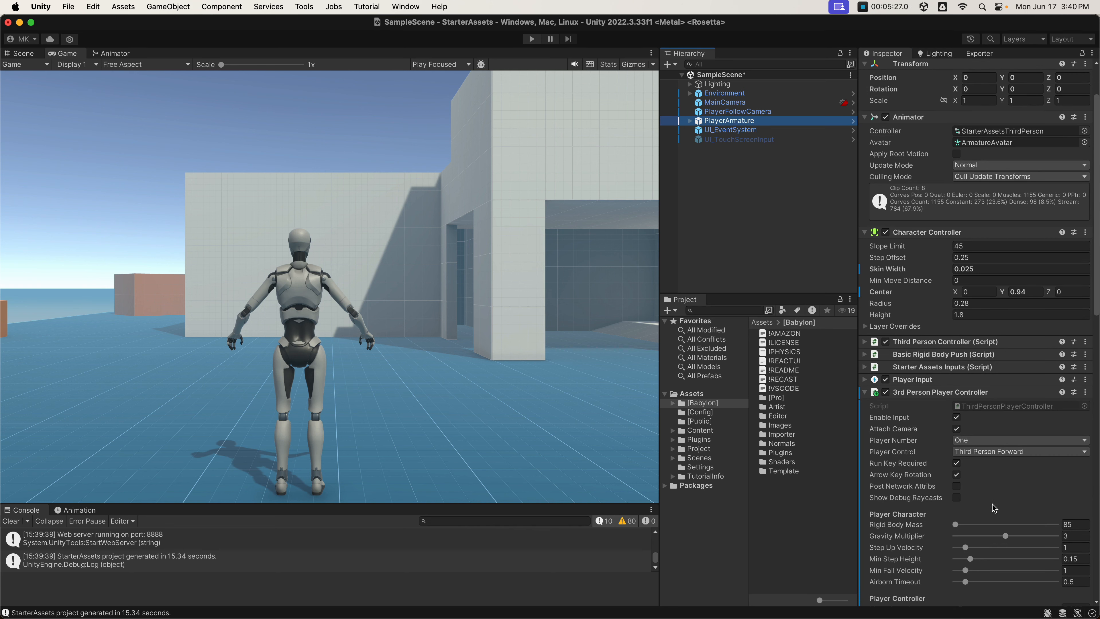
scroll(994, 508, "down", 1)
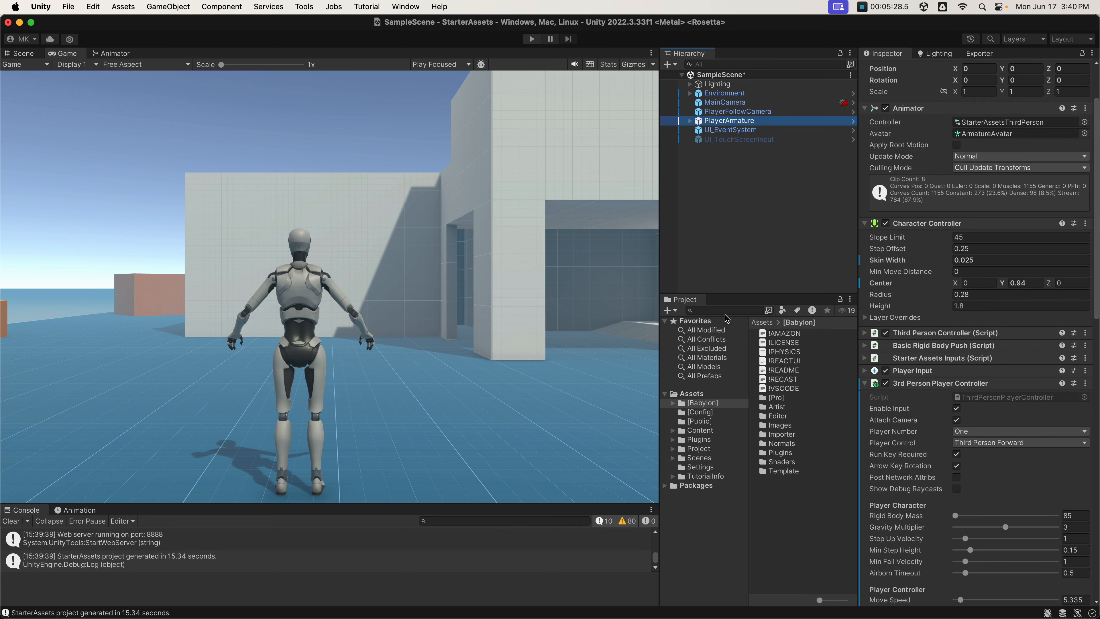
left_click(538, 42)
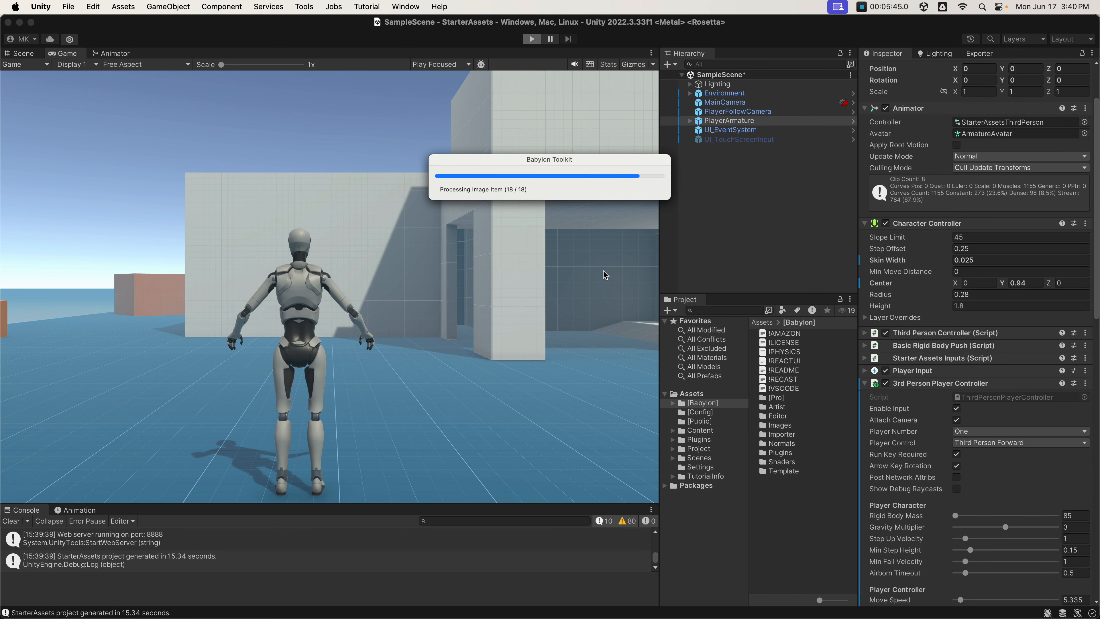
left_click(593, 298)
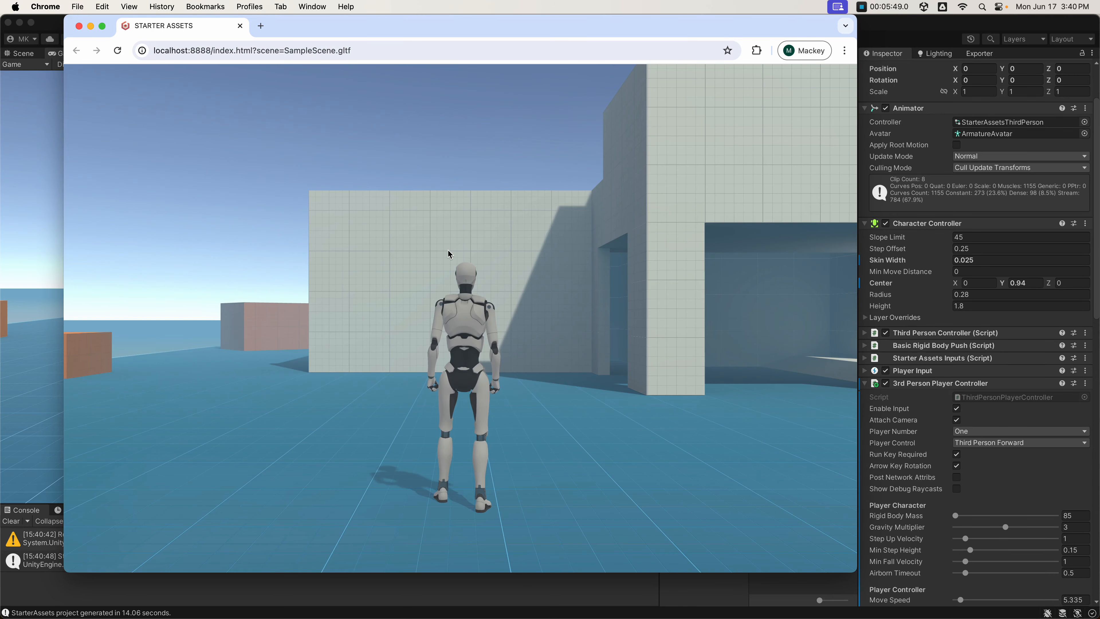
Test the player in the browser preview by walking, sprinting, turning and jumping across the orange boxes.
key("w")
key("Left")
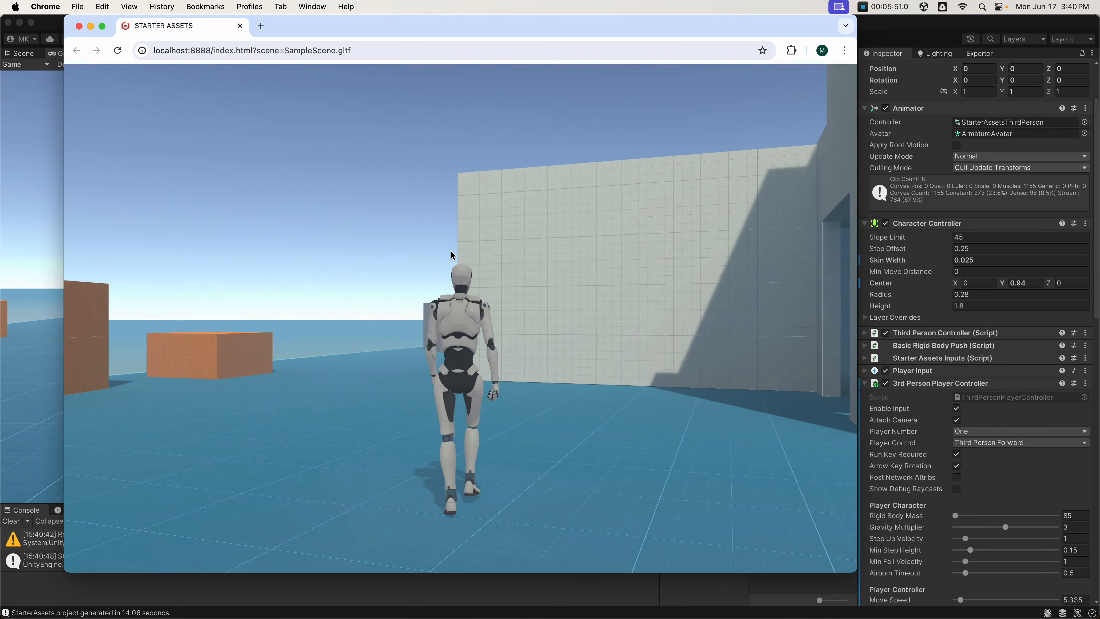
key("shift")
key("space")
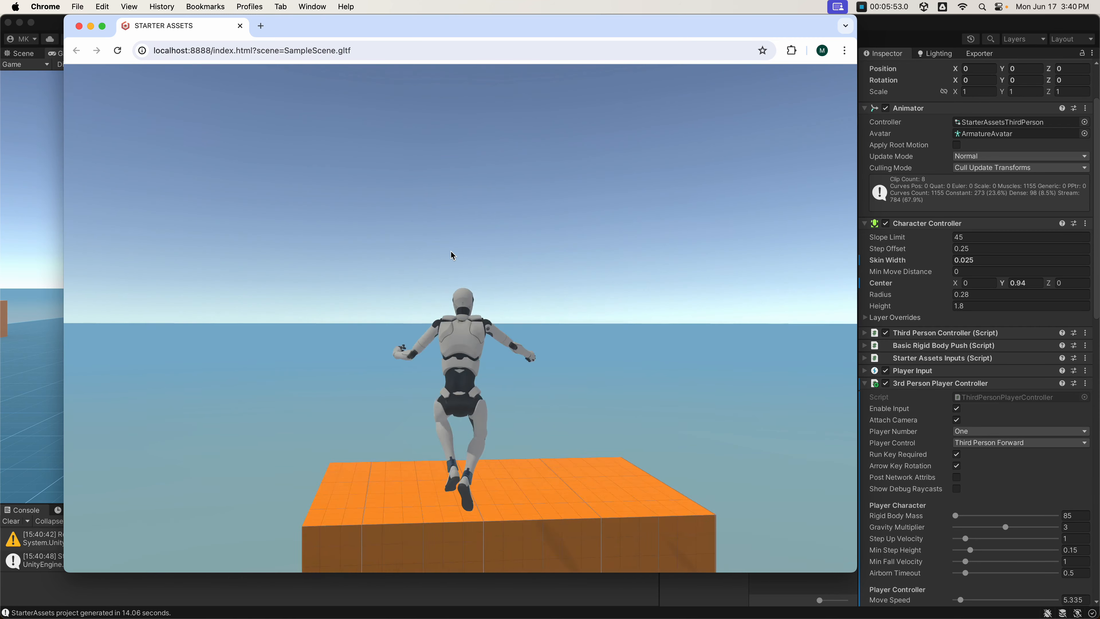
key("Right")
key("space")
key("Right")
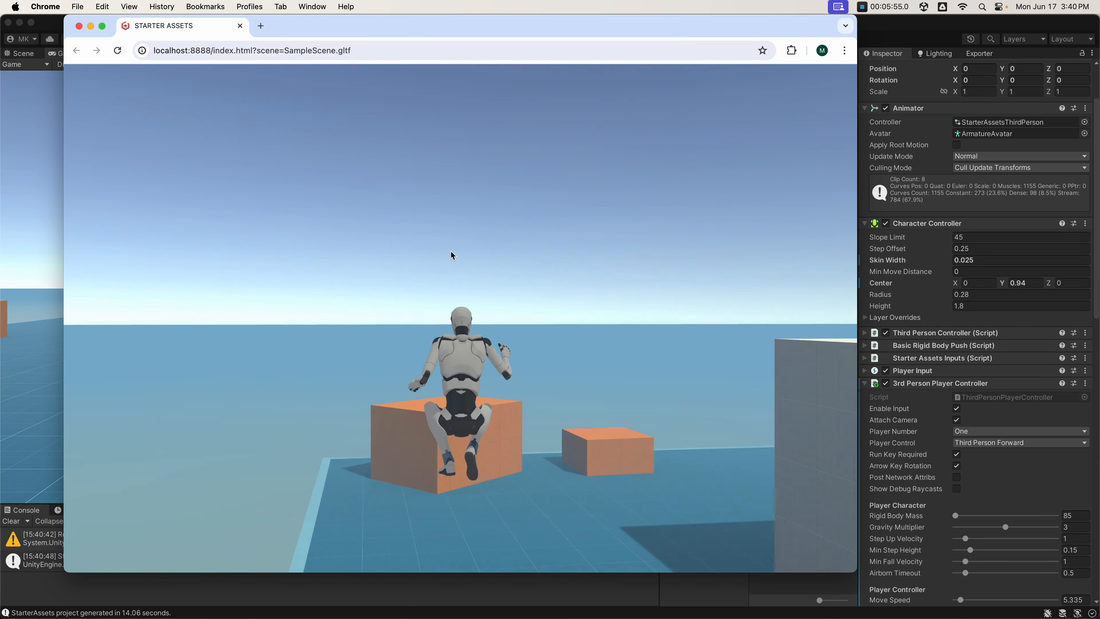
key("Left")
key("Right")
key("space")
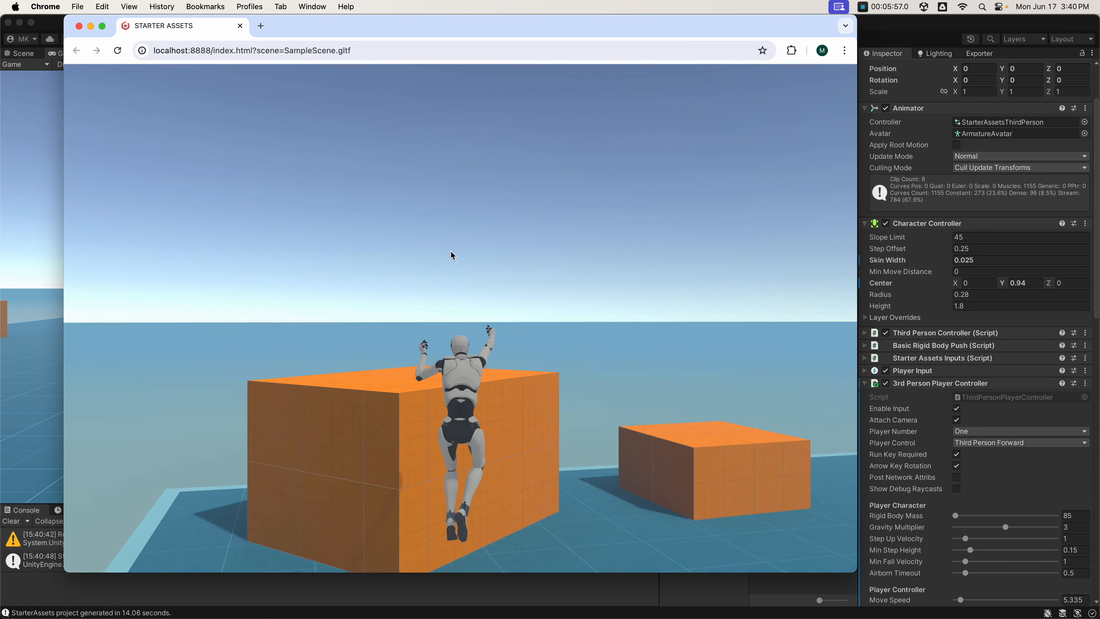
key("Left")
key("space")
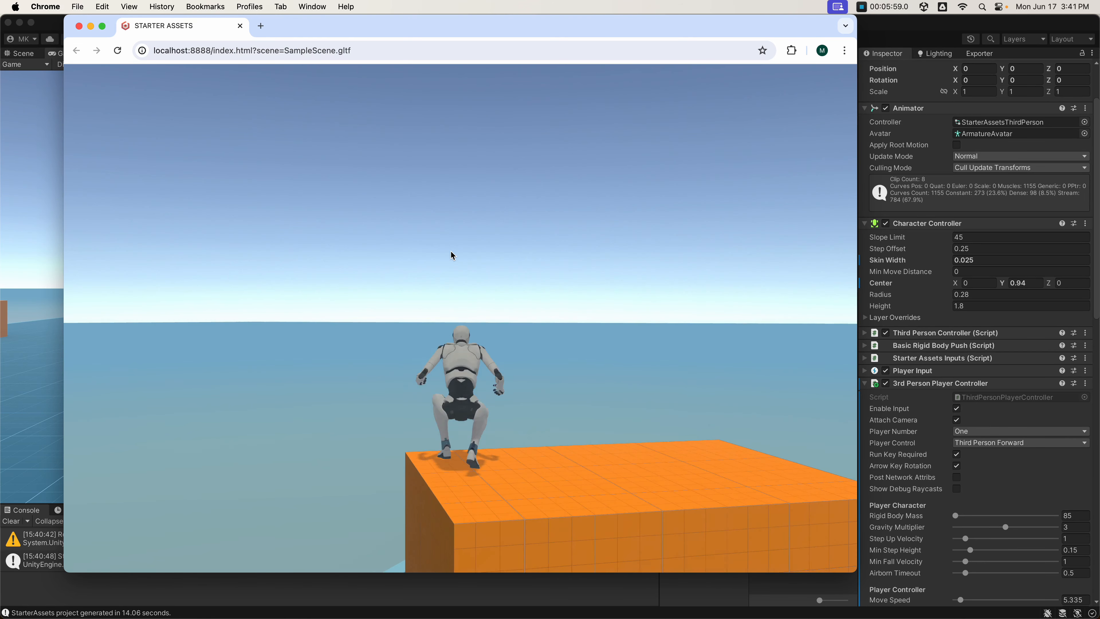
key("Right")
key("Right")
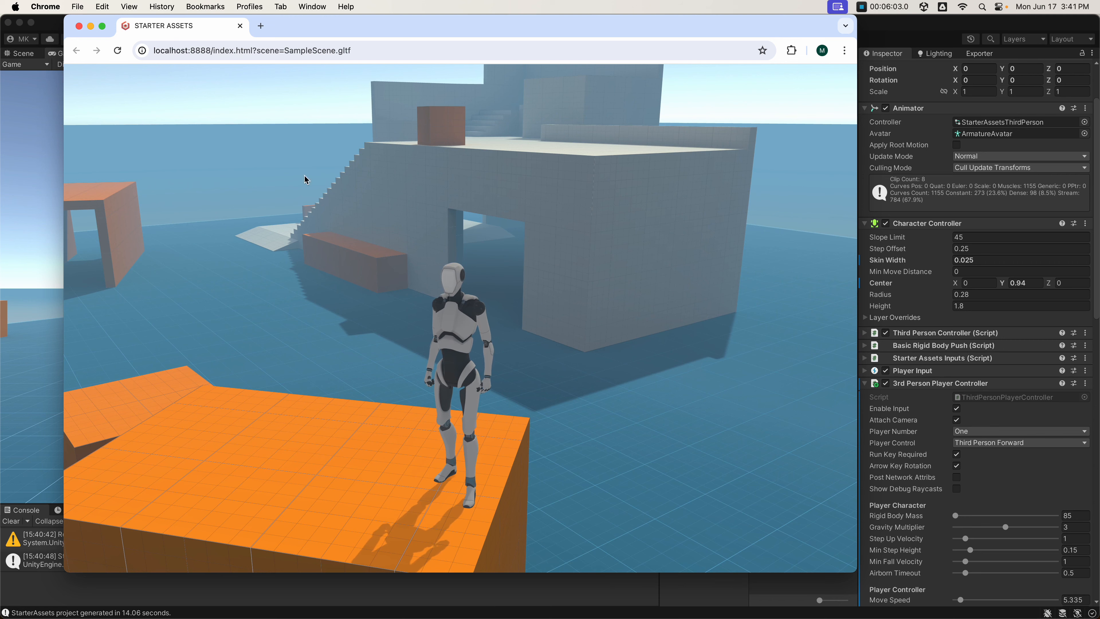
Test jumping in the browser preview by moving the player across the orange boxes and onto the tall box with the pole.
left_click_drag(383, 308, 492, 287)
key("Up")
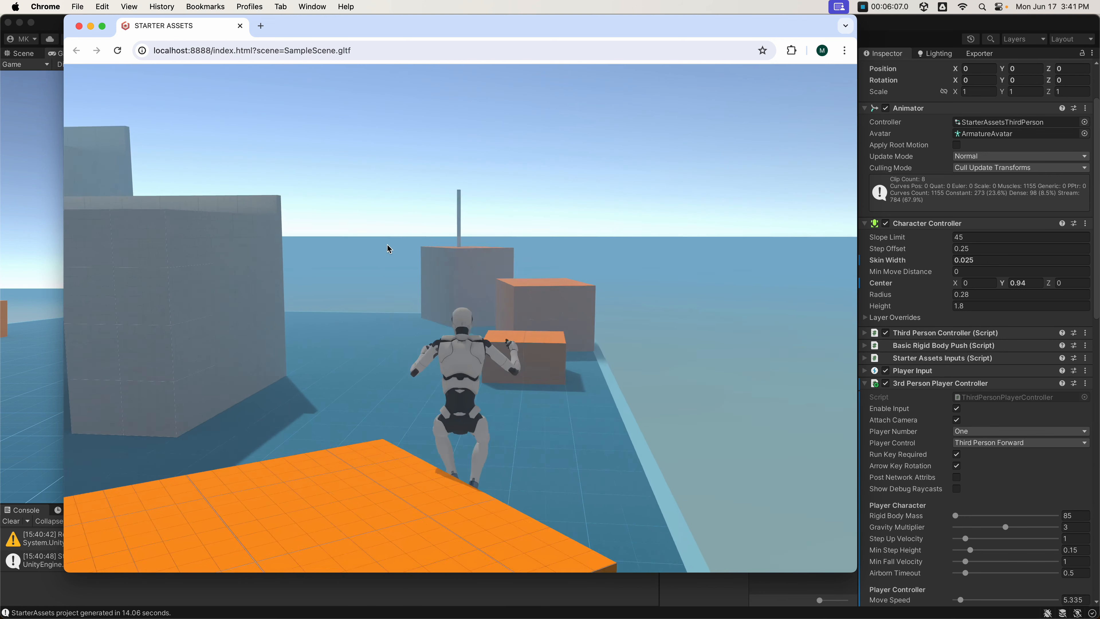
key("Left")
key("space")
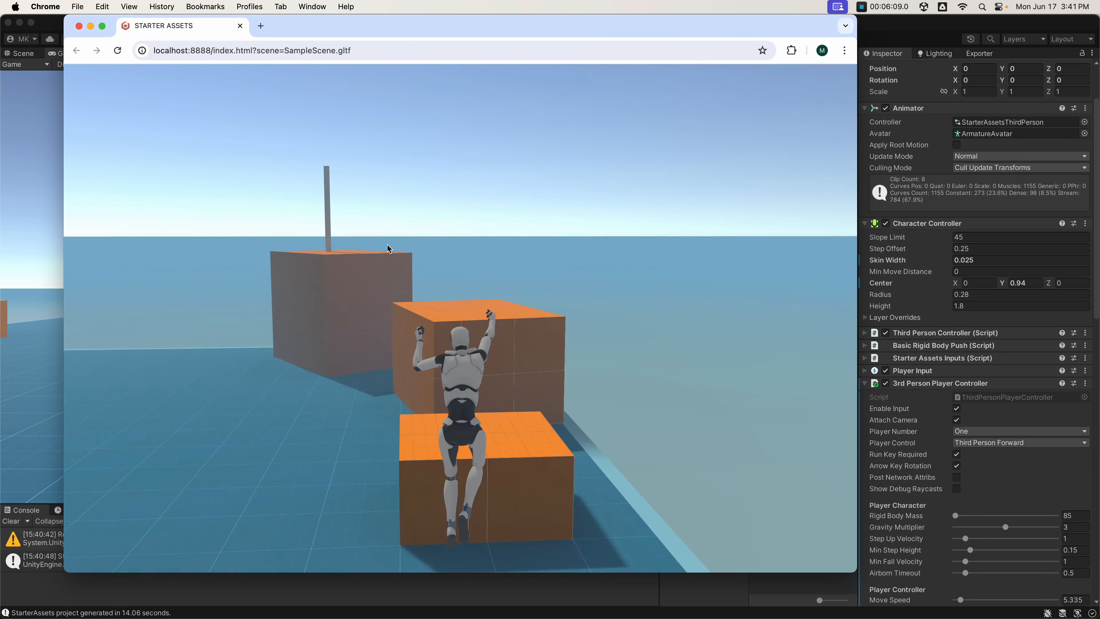
key("space")
key("Right")
key("Left")
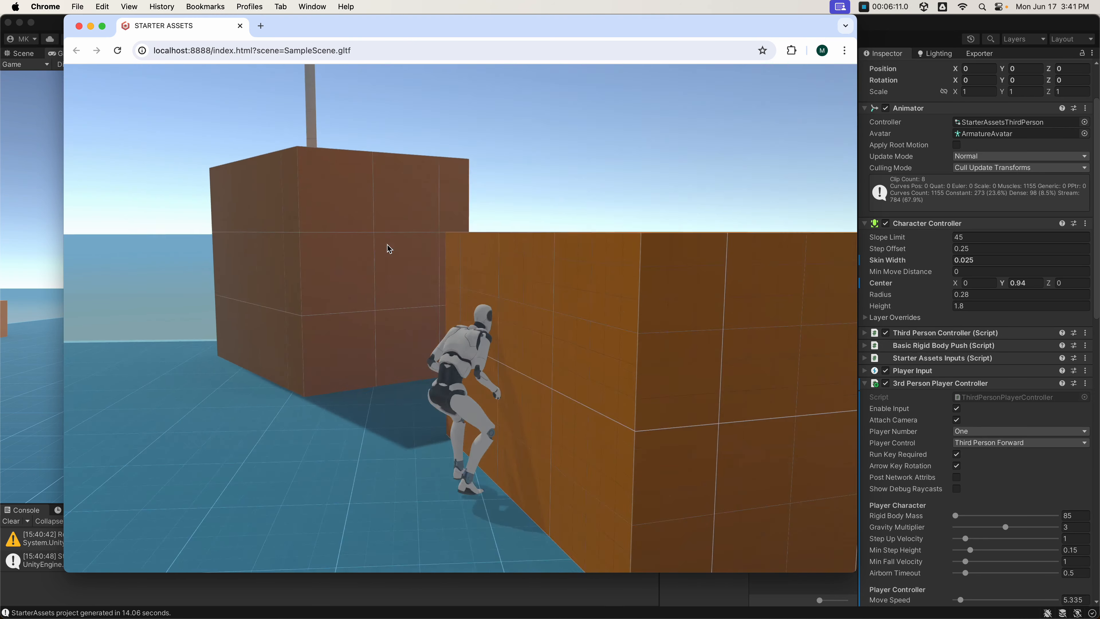
key("Right")
key("space")
key("Right")
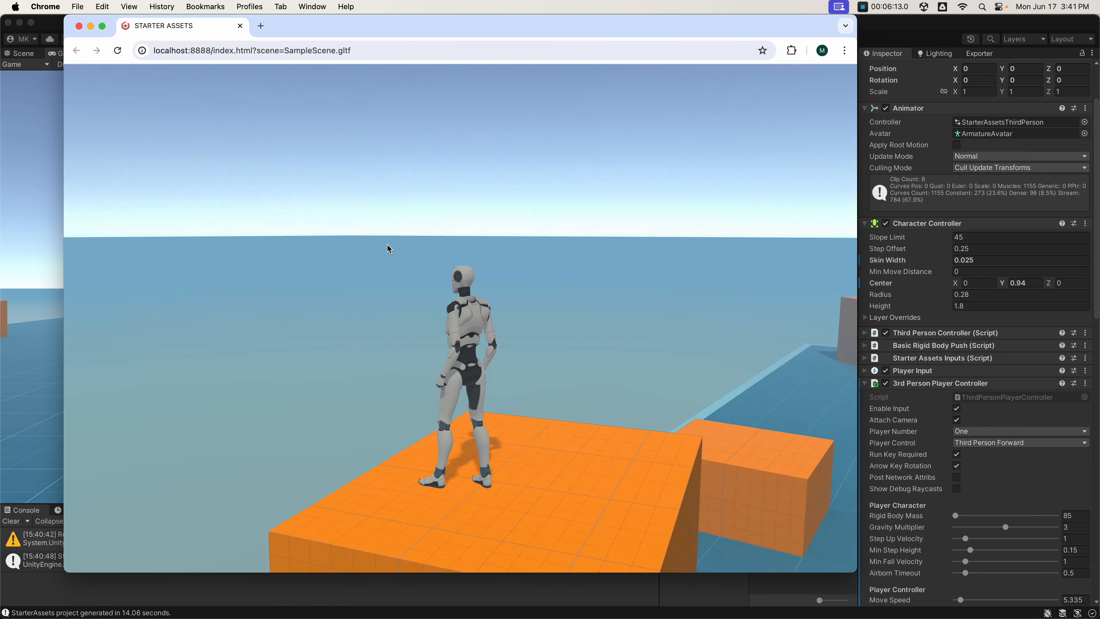
key("w")
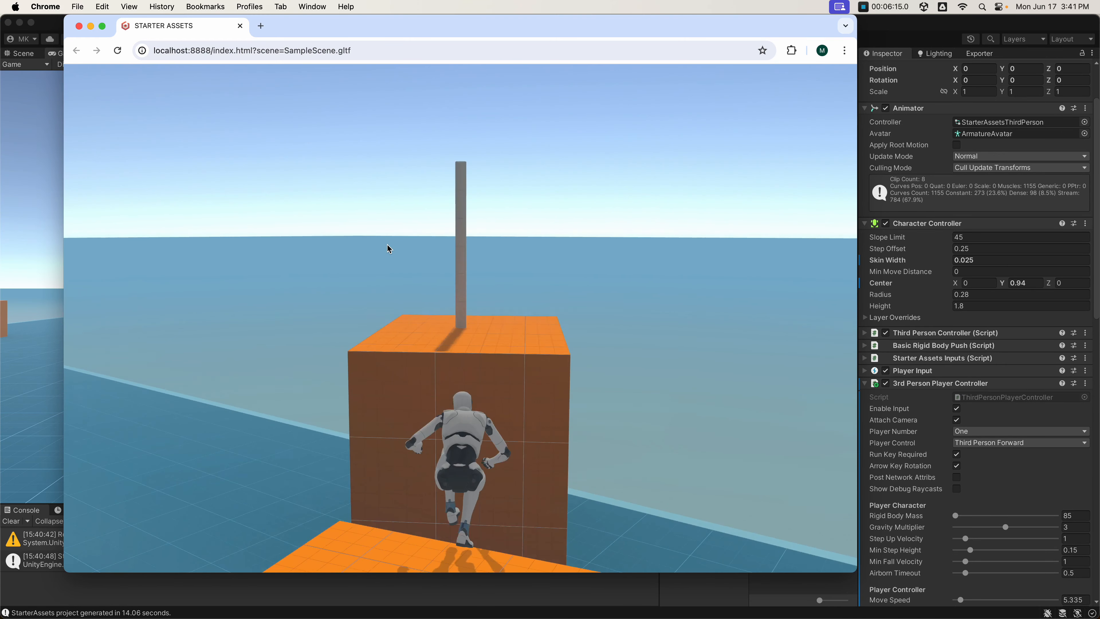
key("space")
key("Right")
key("s")
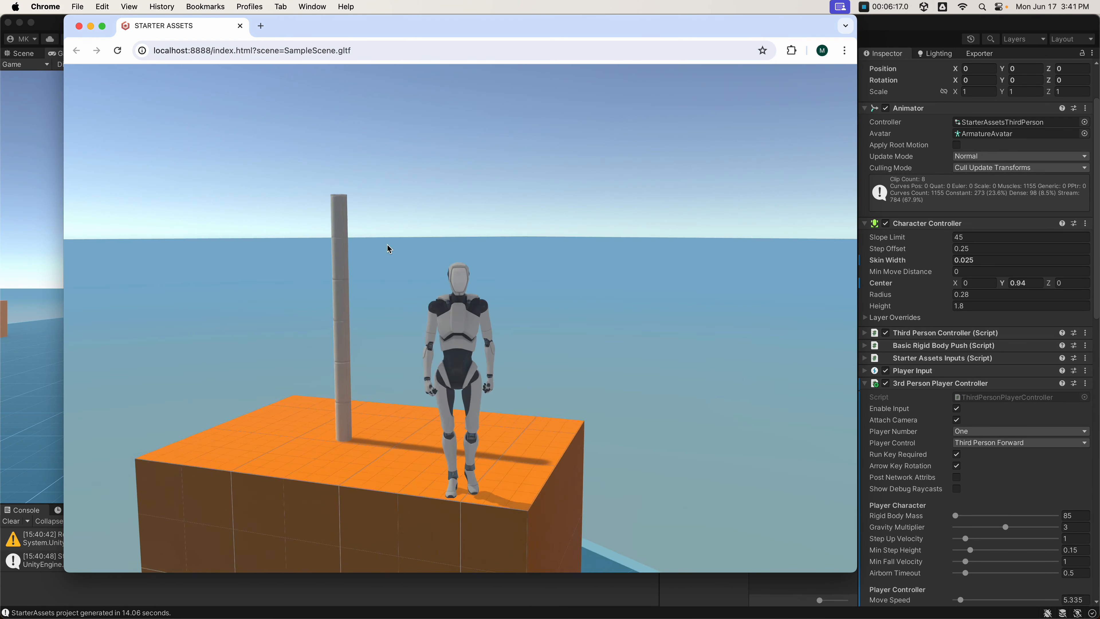
Run the player off the tall box, past the building and over the pale ramp by the orange wall.
key("Left")
key("w")
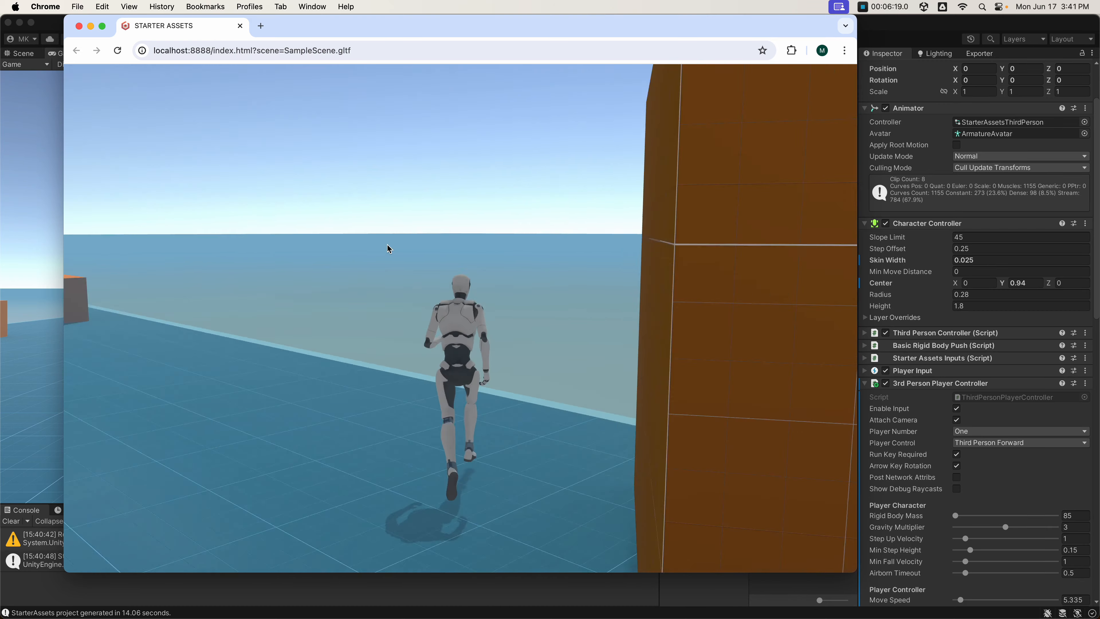
key("Left")
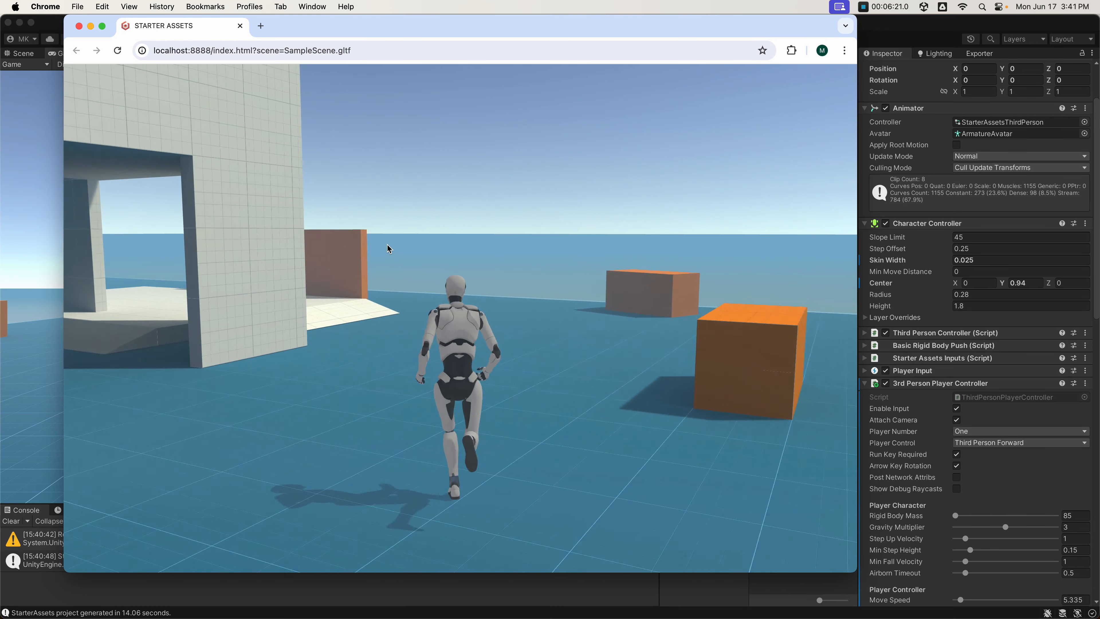
key("Left")
key("Left")
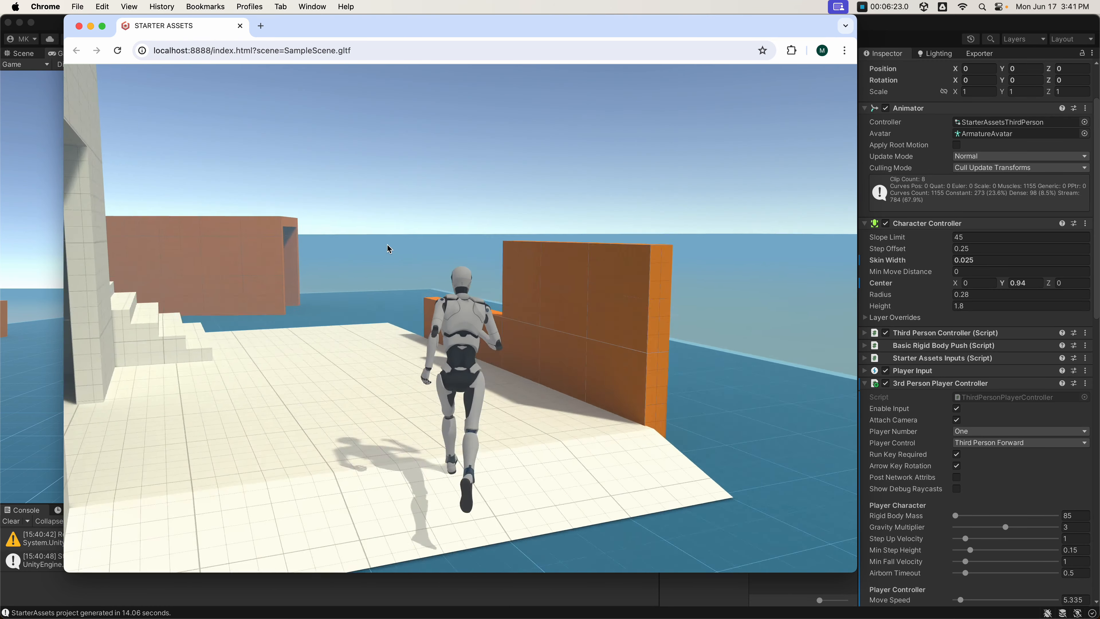
key("Right")
key("space")
key("Left")
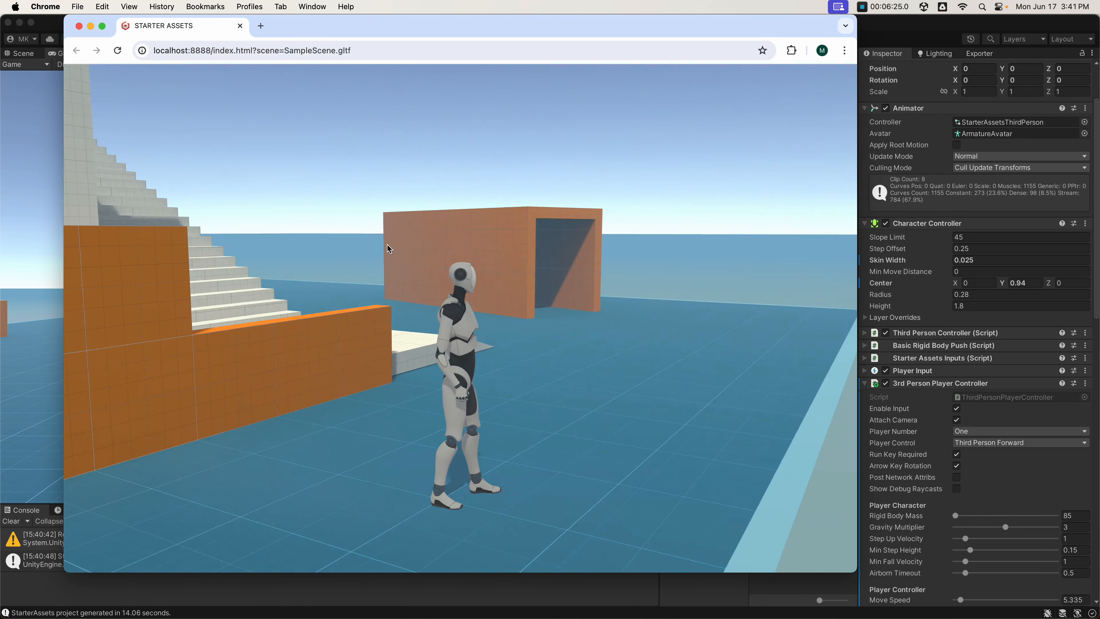
key("Left")
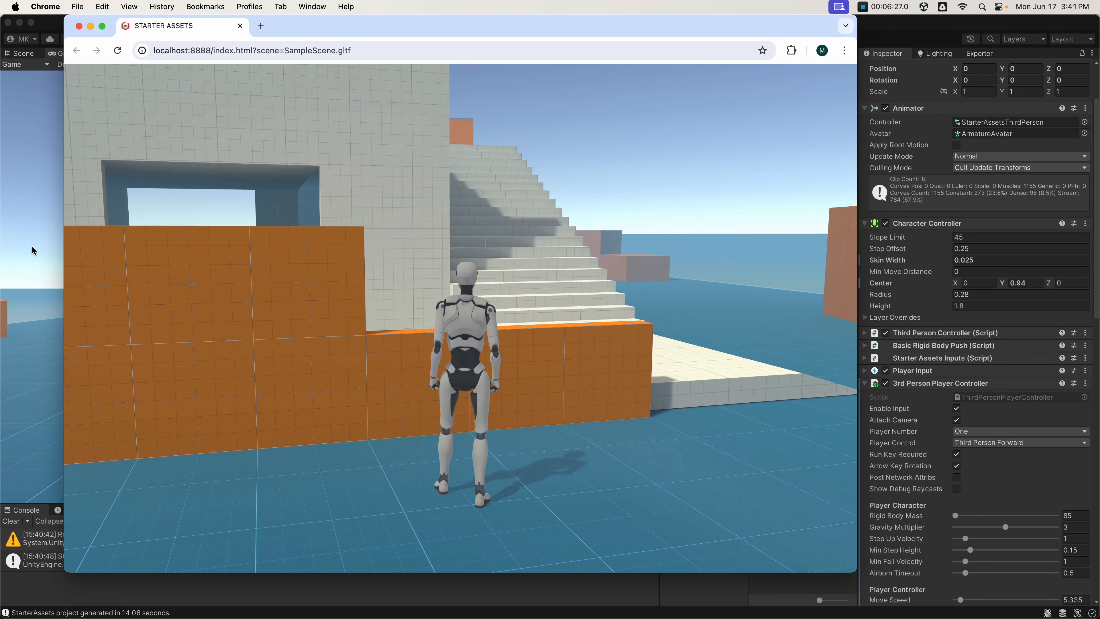
Test stair climbing by running the player up the staircase, then jump off the upper platform onto an orange box.
left_click_drag(308, 437, 411, 443)
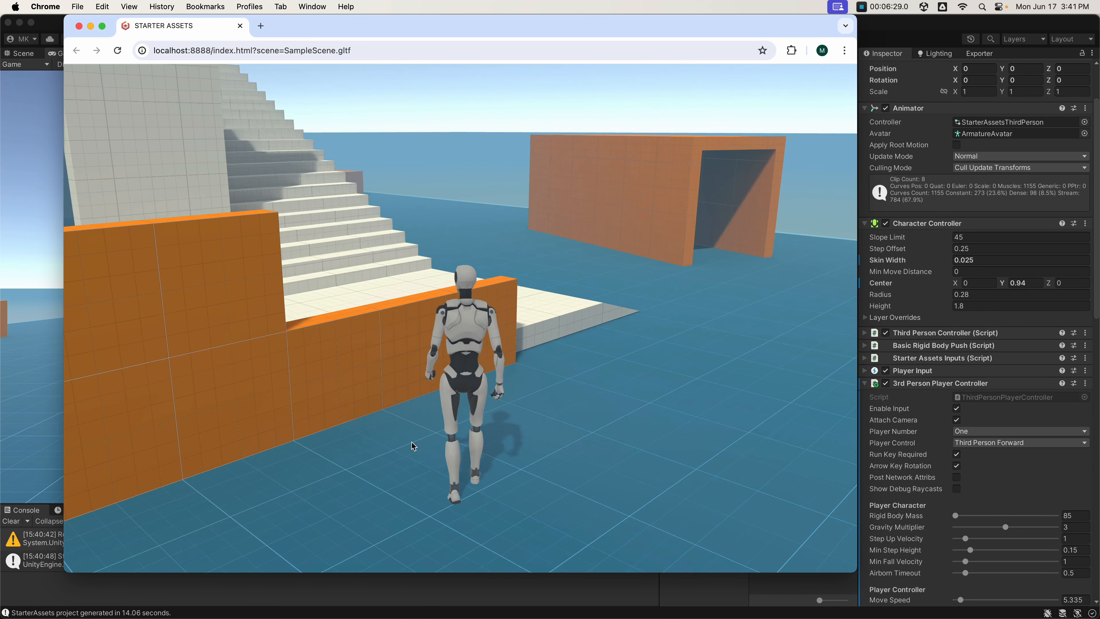
key("w")
key("Right")
key("Left")
key("space")
key("w")
key("Left")
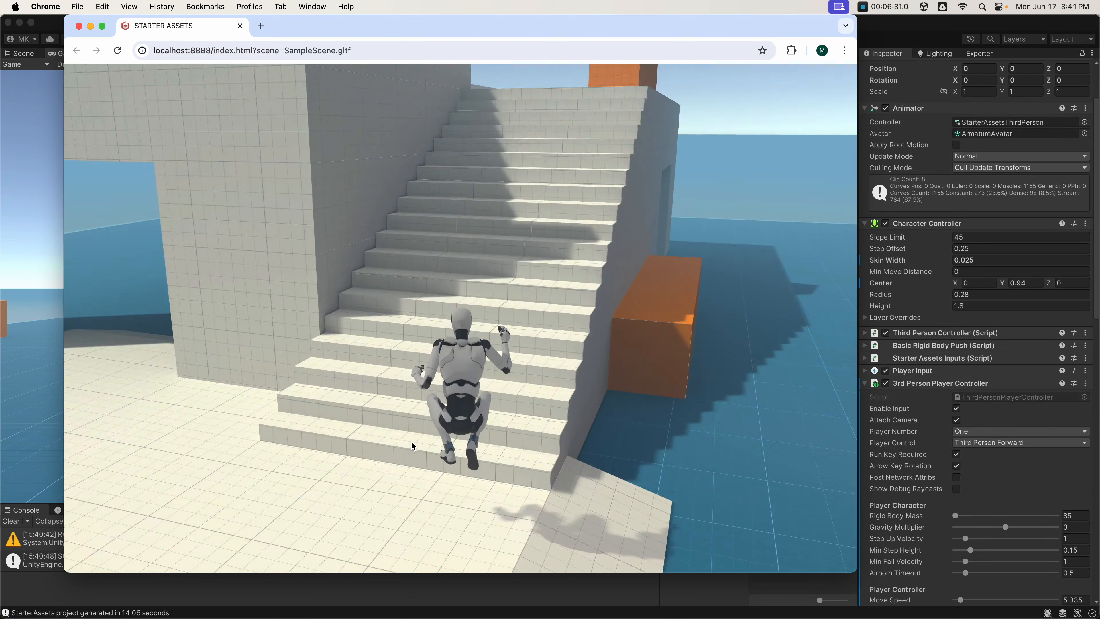
key("Right")
key("Left")
key("w")
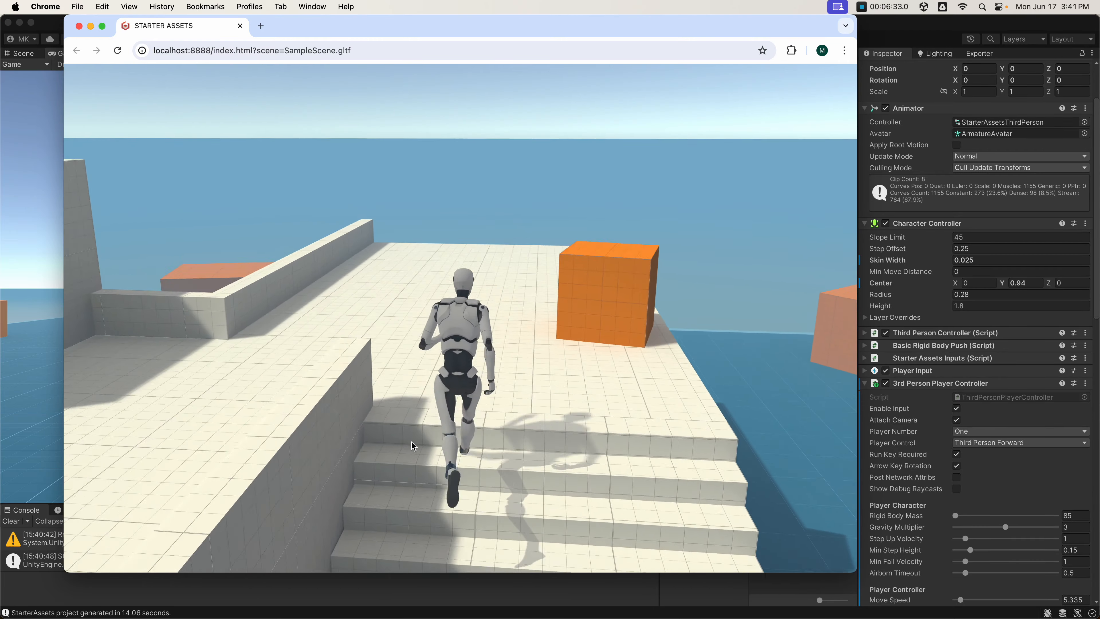
key("w")
key("space")
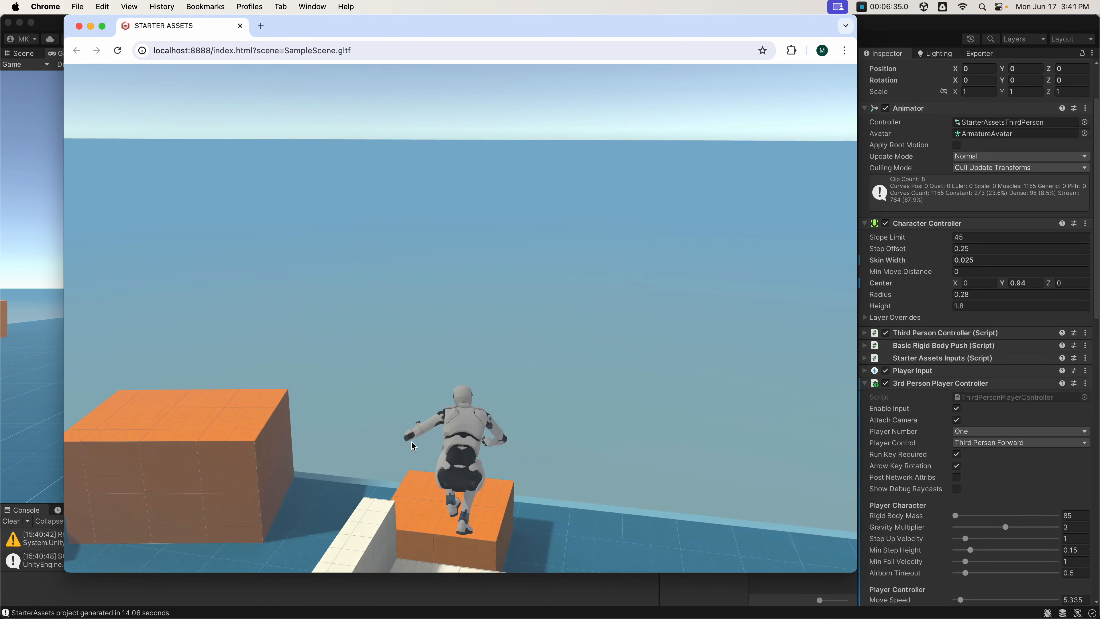
key("Left")
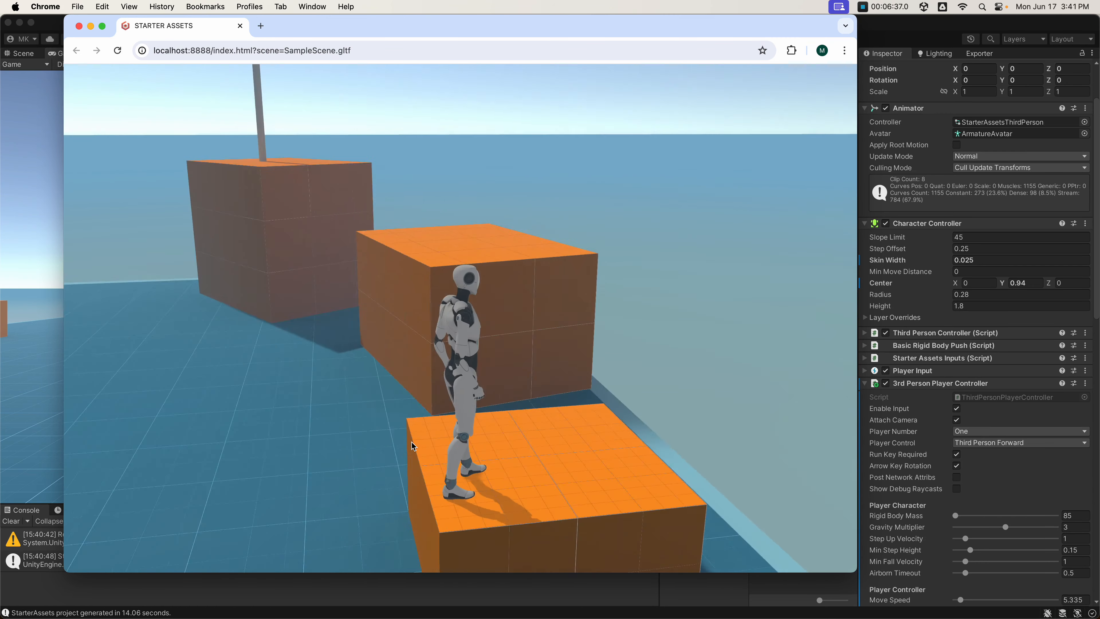
Test orbiting and tilting the camera around the player while walking it forward over the blue ground.
left_click_drag(410, 434, 353, 426)
left_click_drag(384, 218, 467, 365)
key("w")
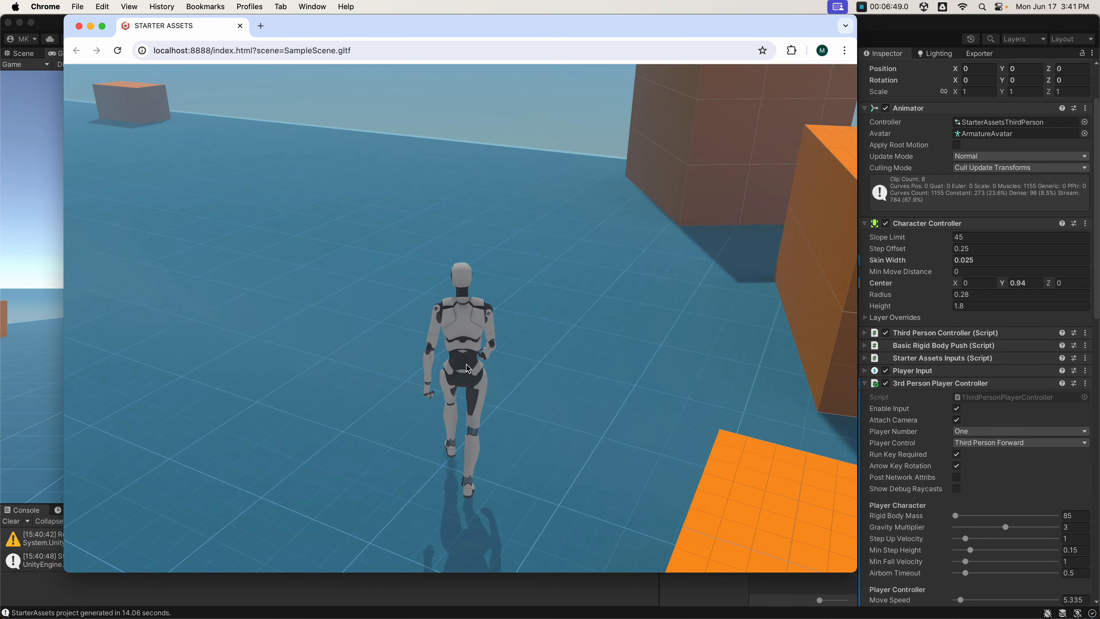
left_click_drag(485, 408, 496, 357)
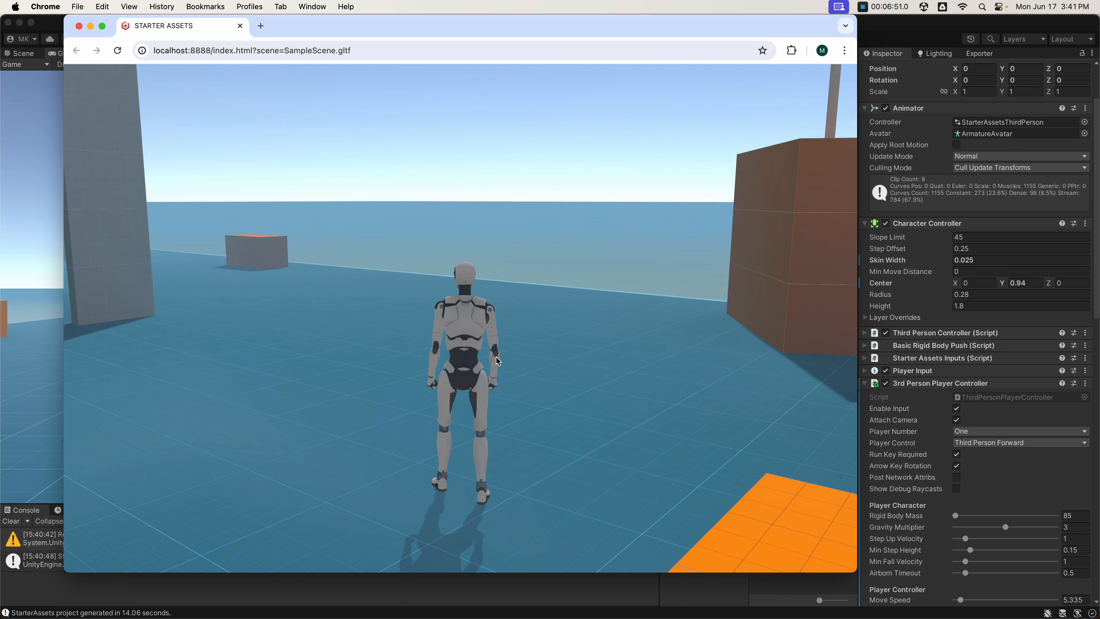
key("w")
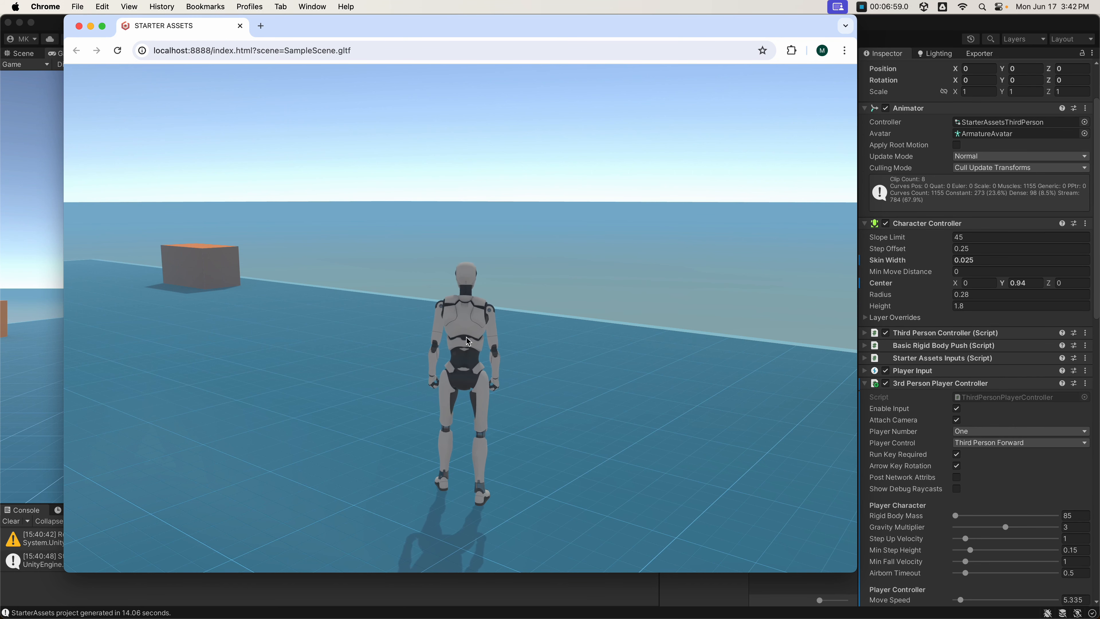
Run the player past the building and over the pale ramp, then jump it onto the long orange block.
key("w")
key("Left")
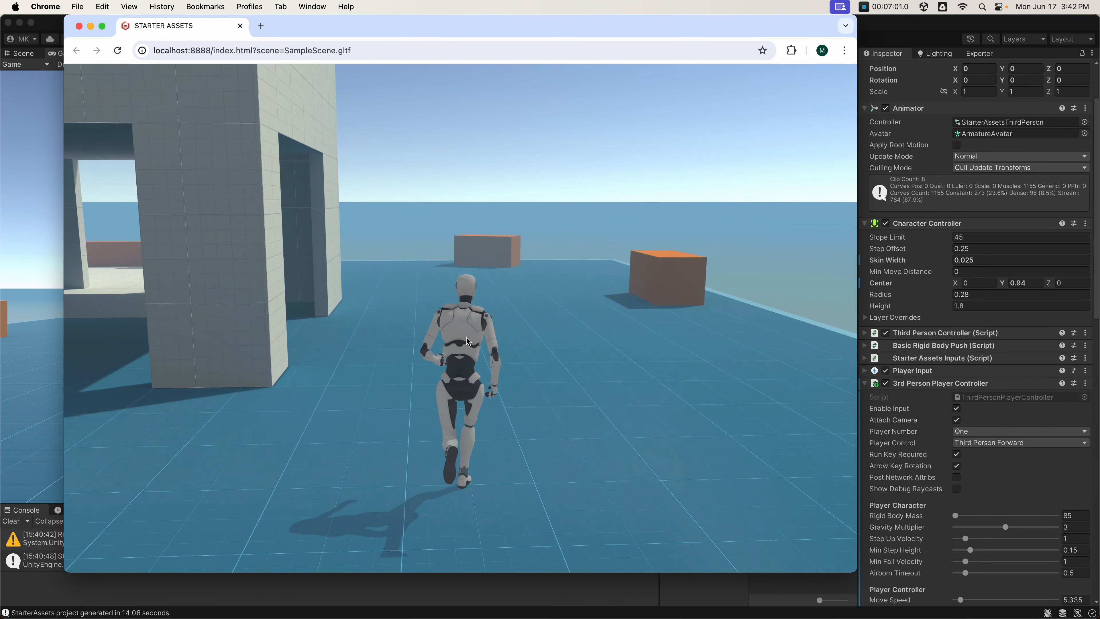
key("space")
key("Left")
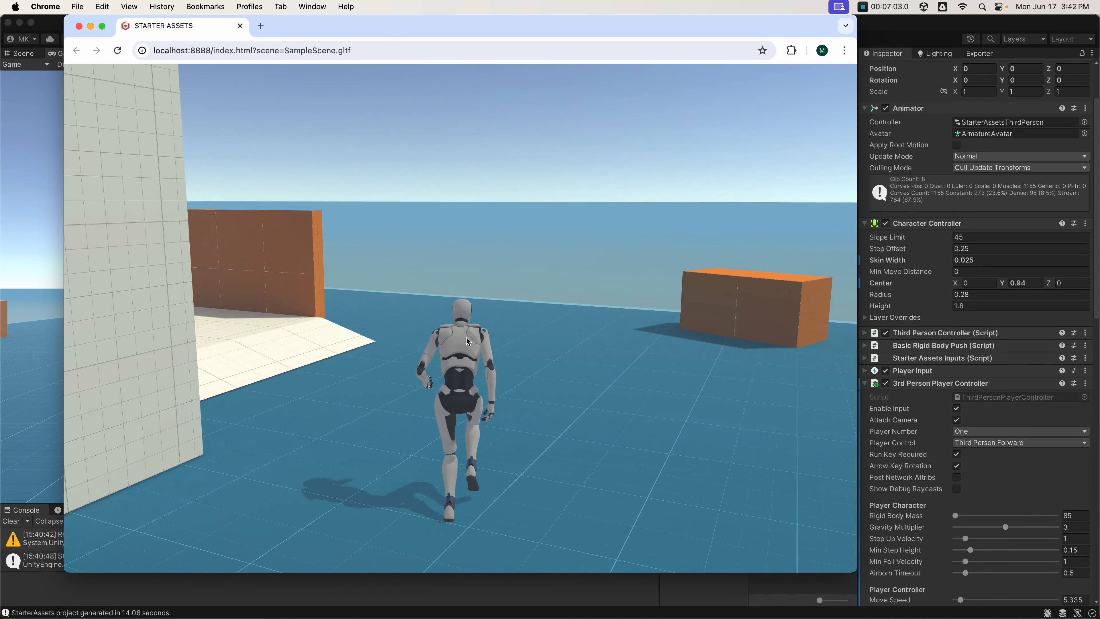
key("Left")
key("Left")
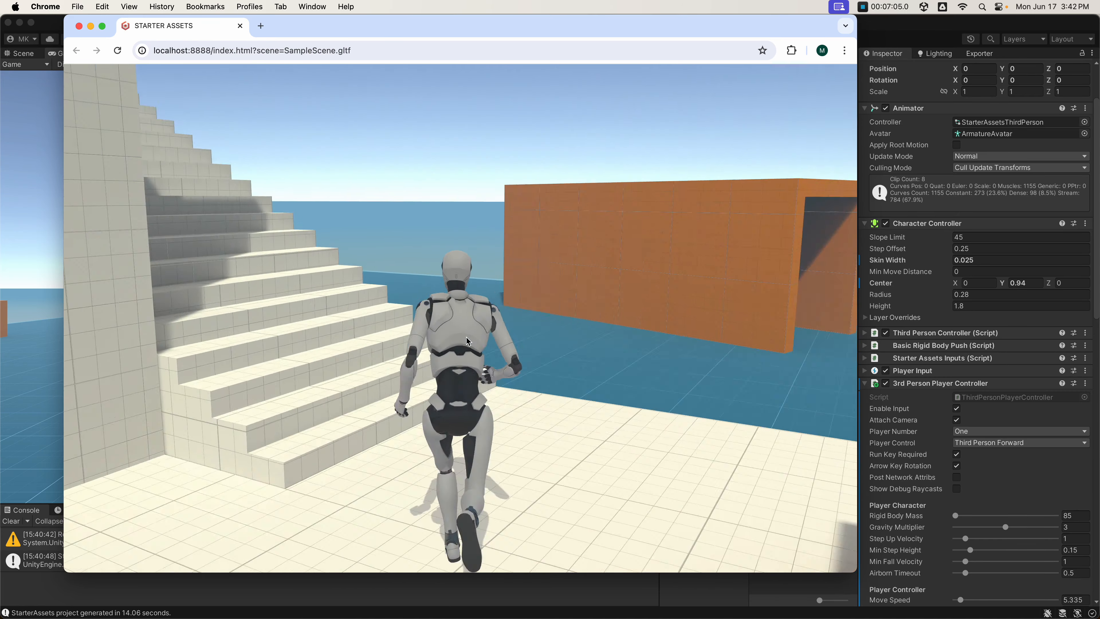
key("Left")
key("Right")
key("space")
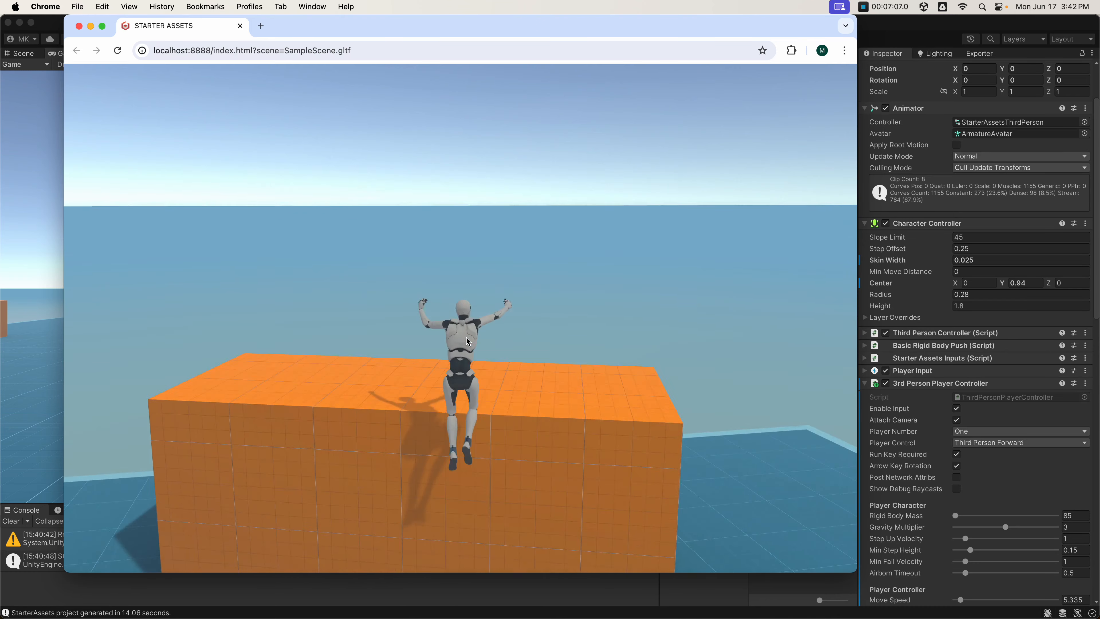
Turn the player toward the next orange boxes and jump it from the low box onto the larger one.
key("Left")
key("Left")
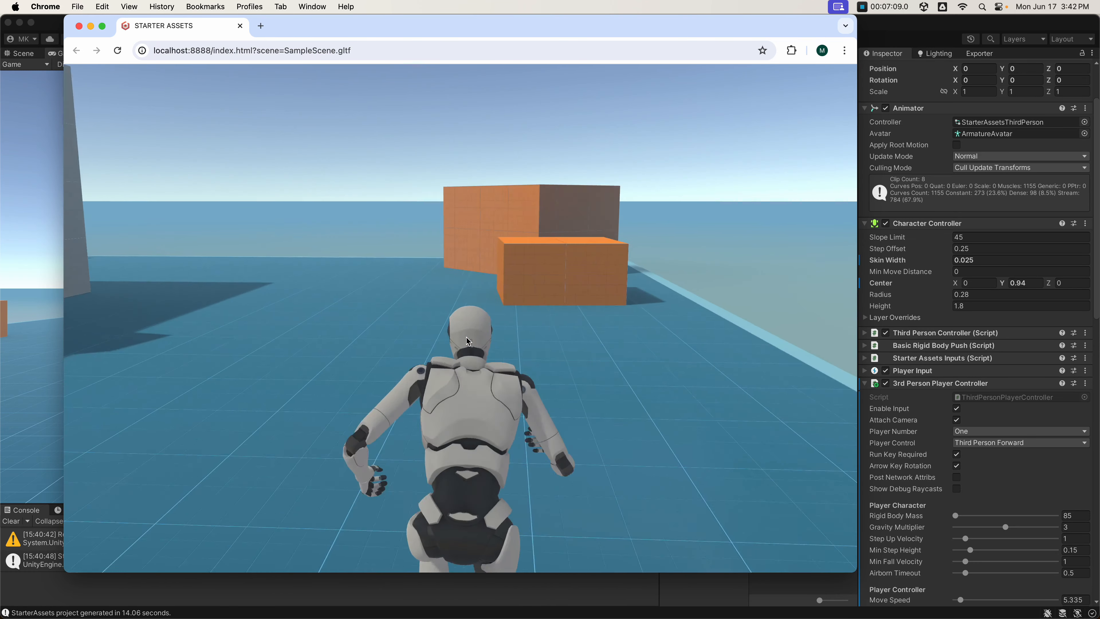
key("Right")
key("Left")
key("space")
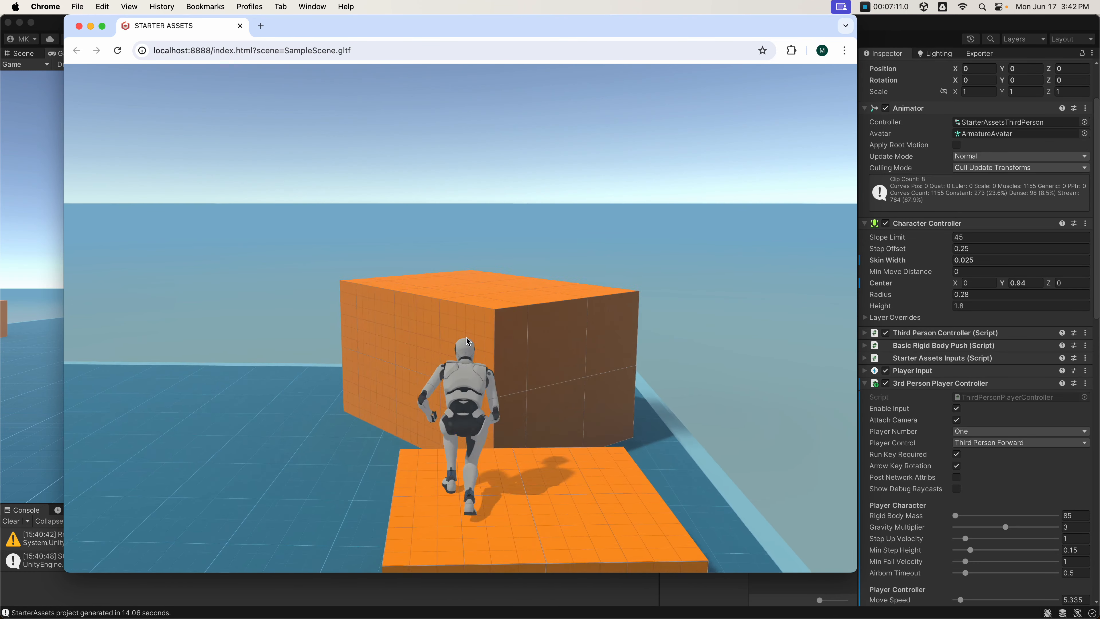
key("space")
key("Left")
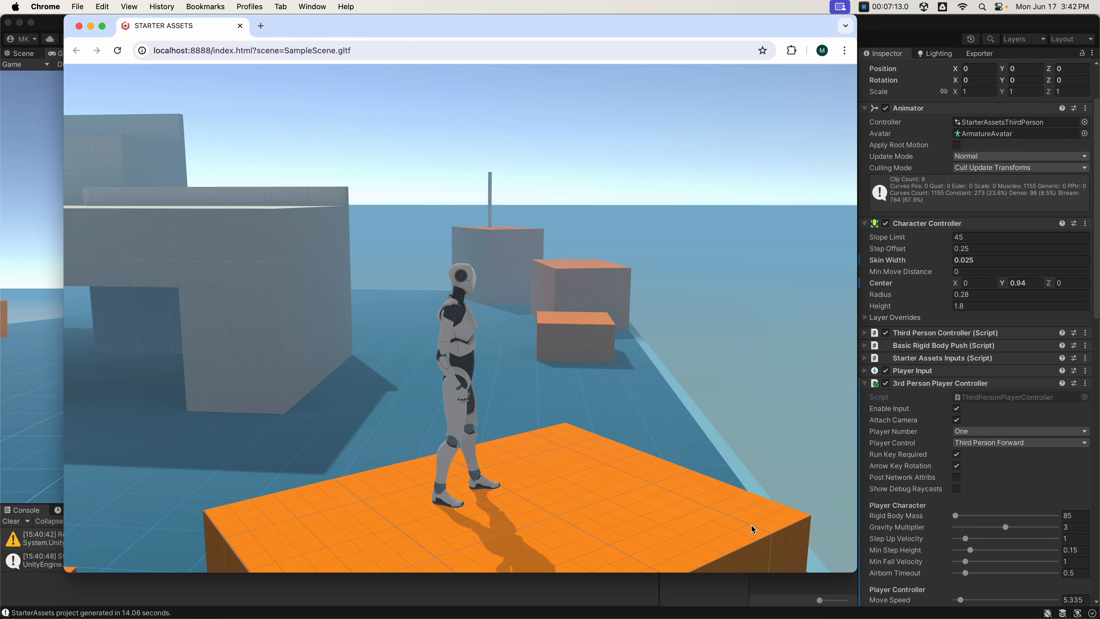
Open the StarterAssetsThirdPerson animator controller and examine the Idle Walk Run Blend state's blend tree.
double_click(989, 127)
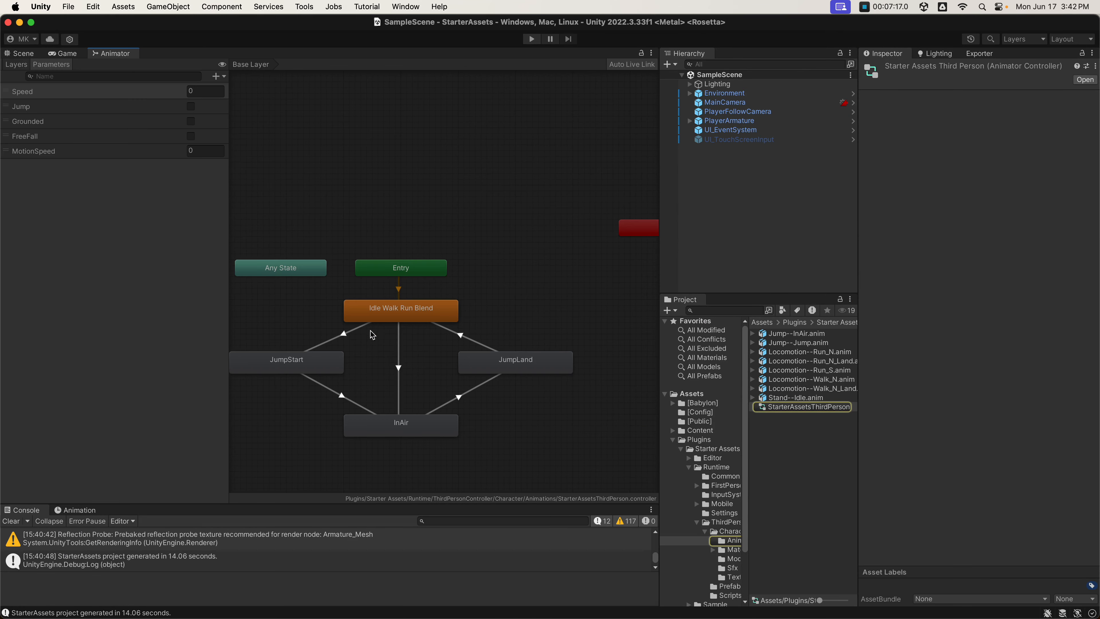
double_click(401, 316)
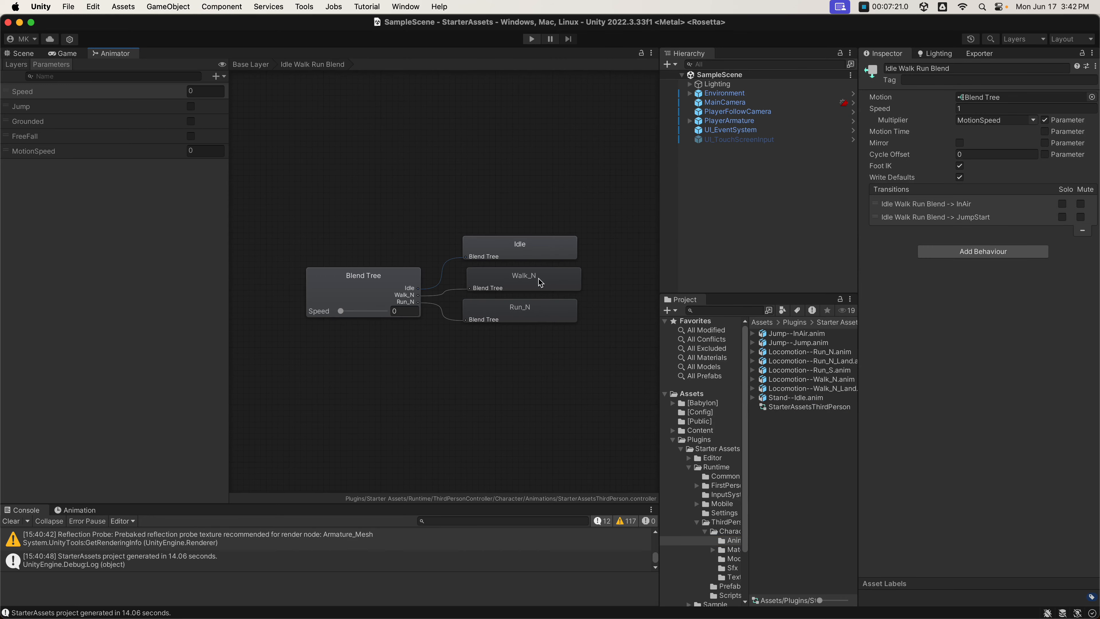
Switch back to the Chrome preview and test the idle, walk and run blending by moving the player along the platform edge.
mouse_move(2, 3)
left_click(316, 496)
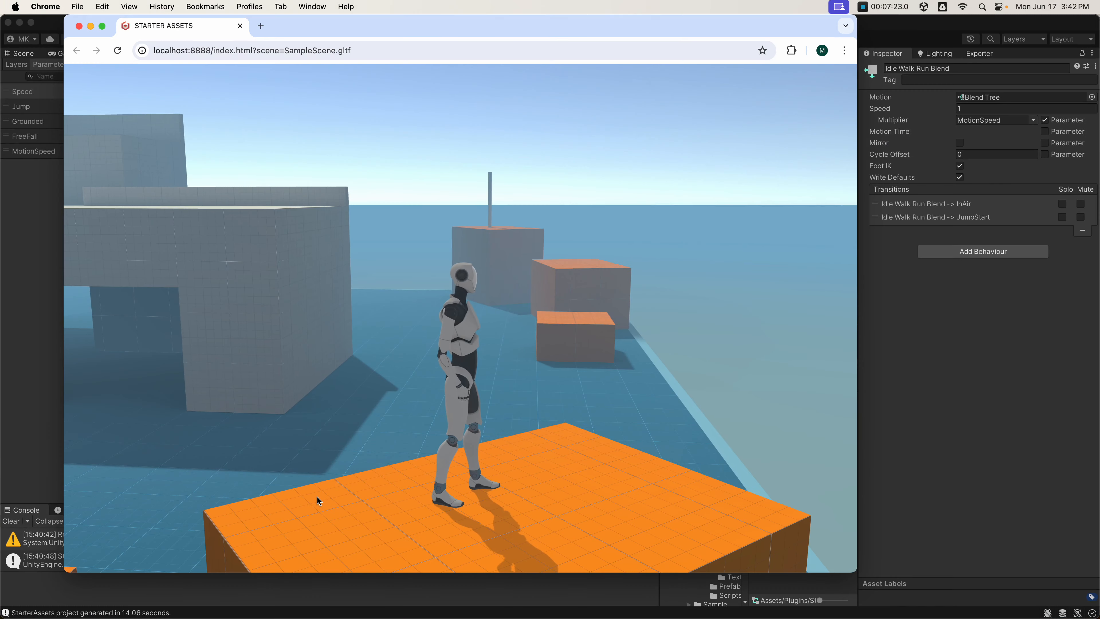
key("w")
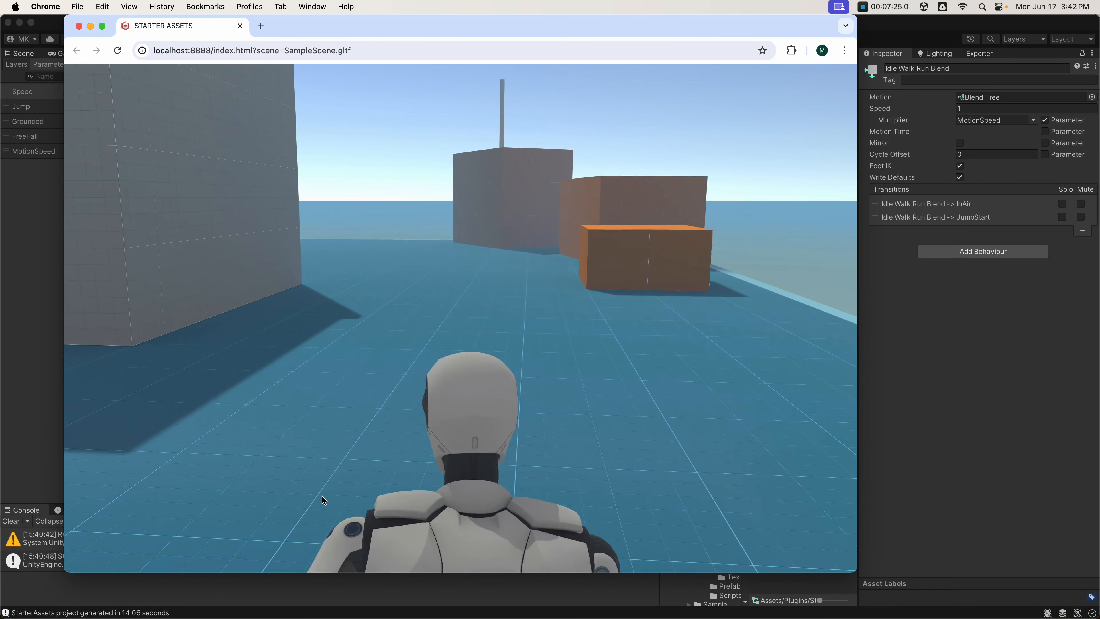
key("w")
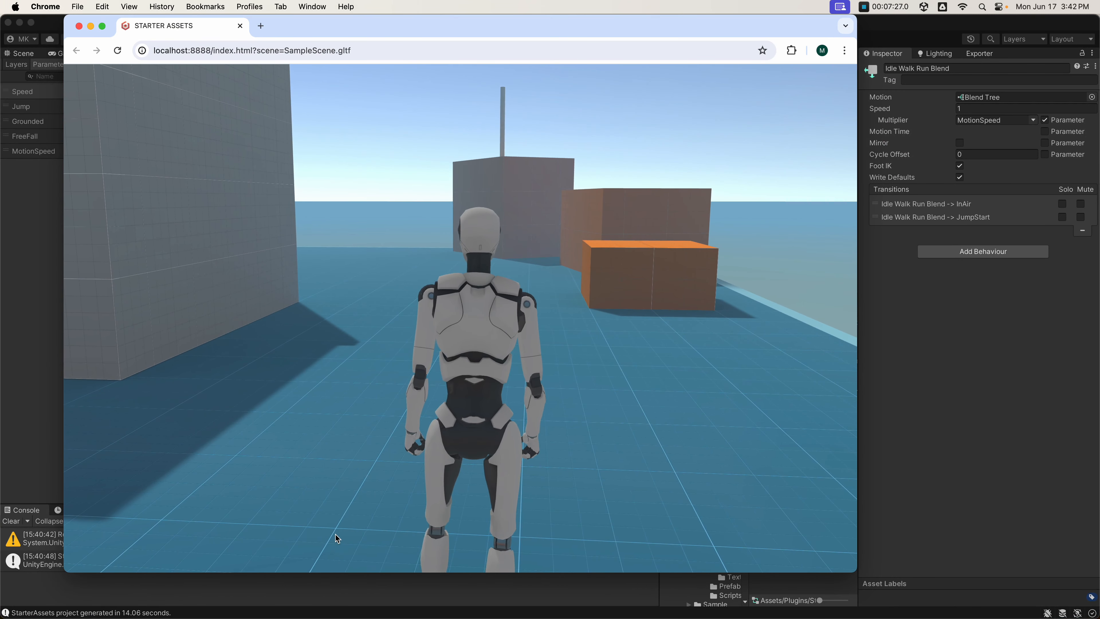
key("w")
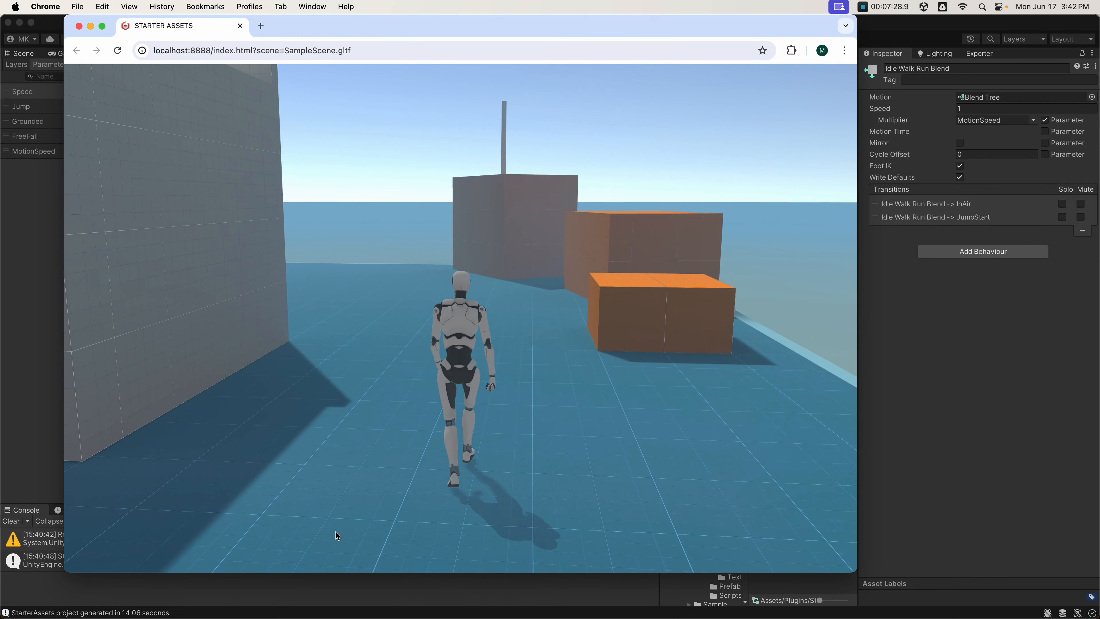
key("w")
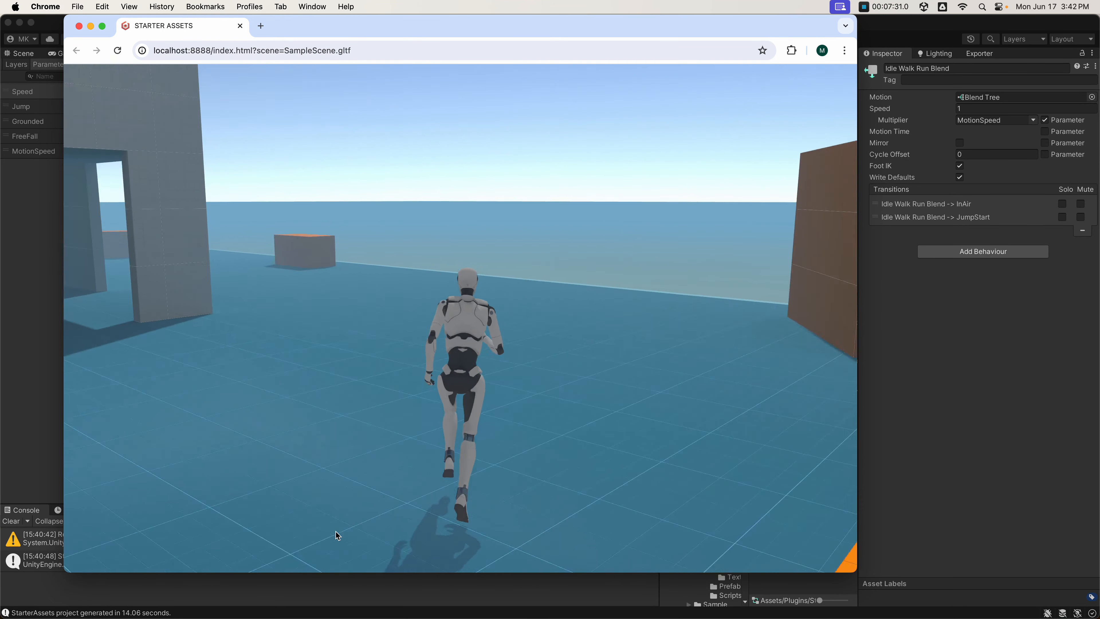
key("w")
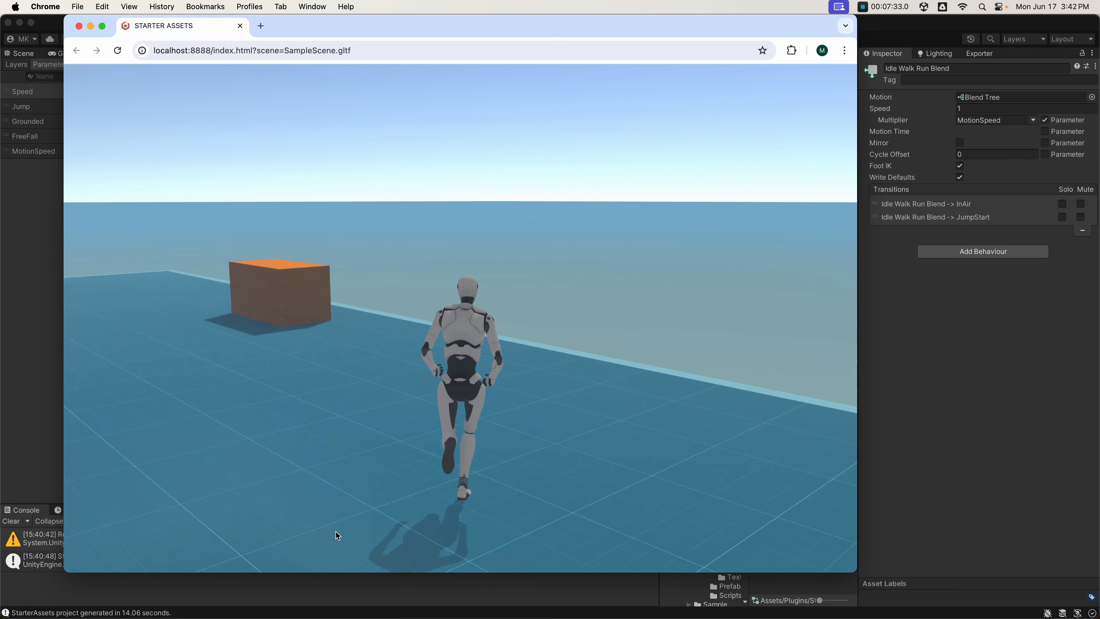
key("w")
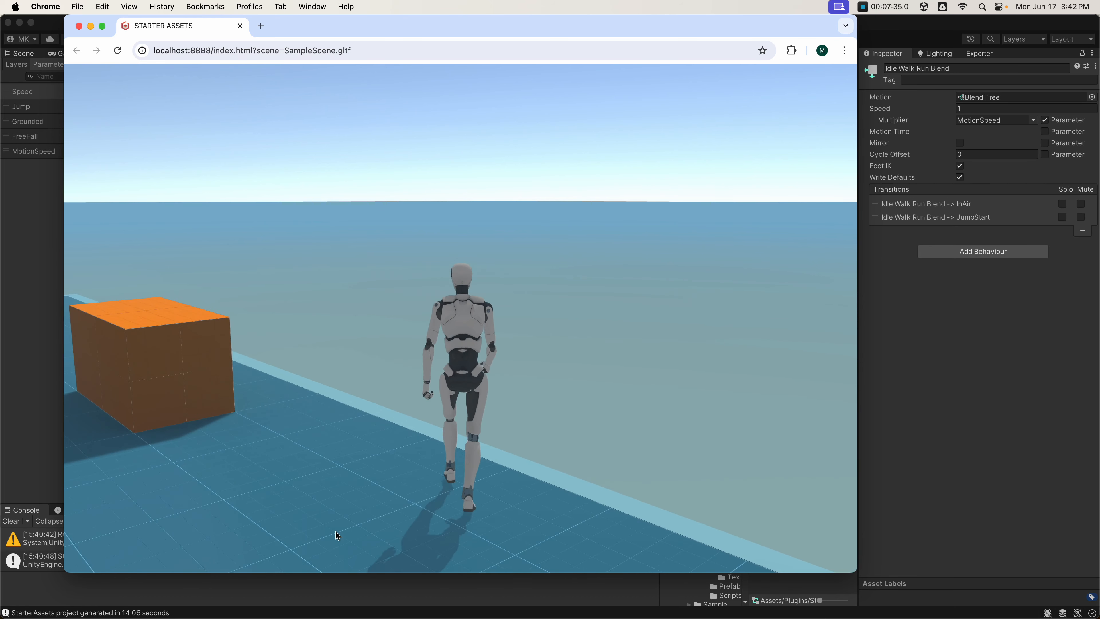
key("a")
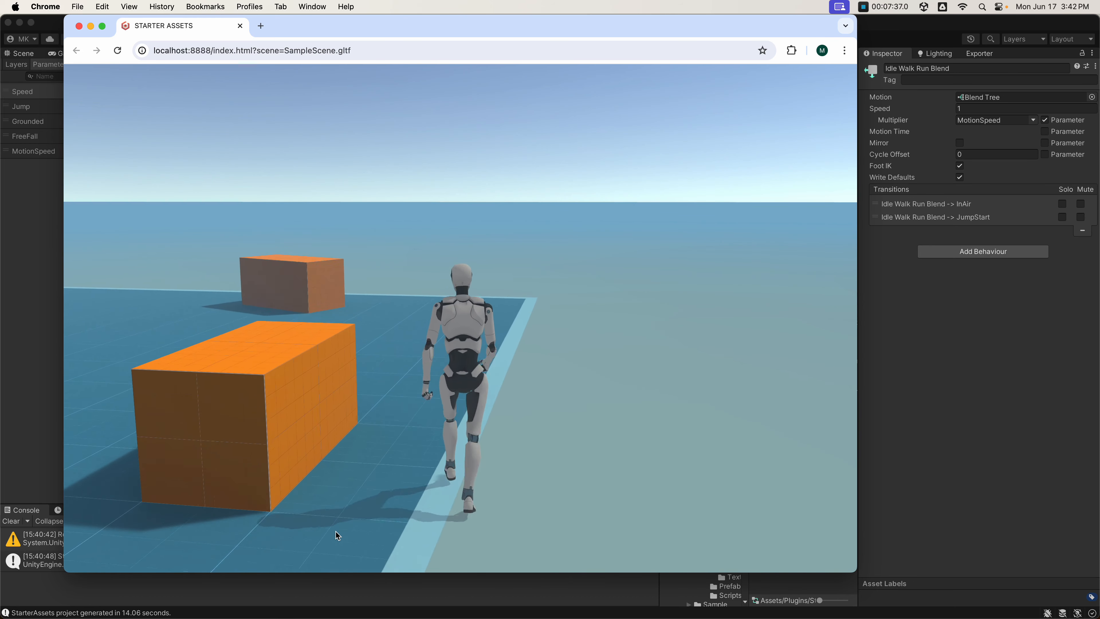
key("w")
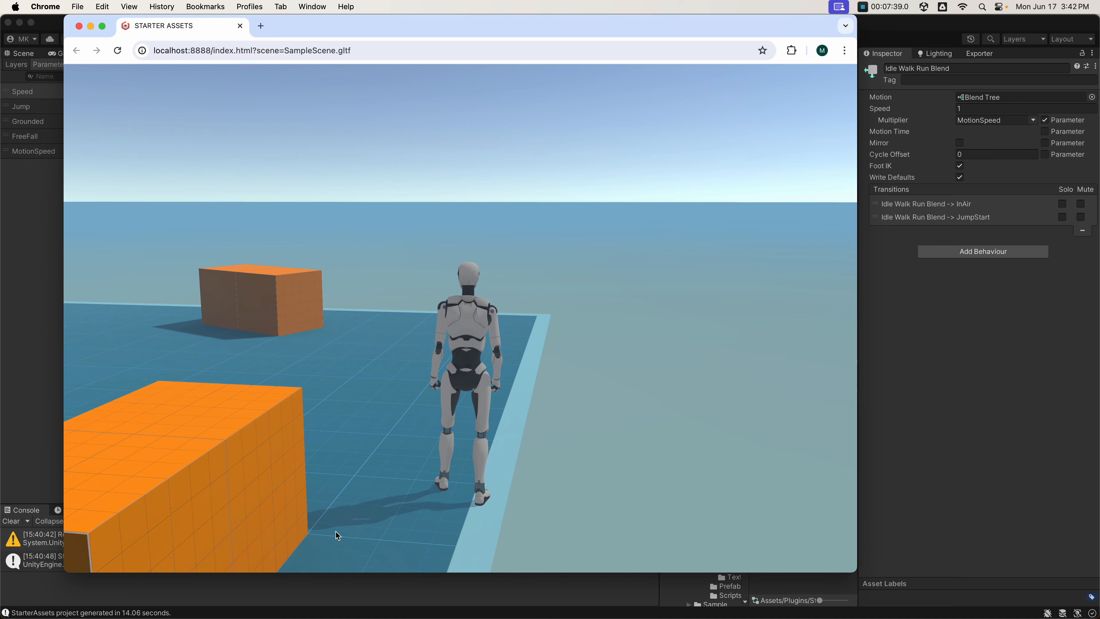
Orbit the camera around the standing player to view it from below, the side and the front.
left_click_drag(511, 565, 570, 437)
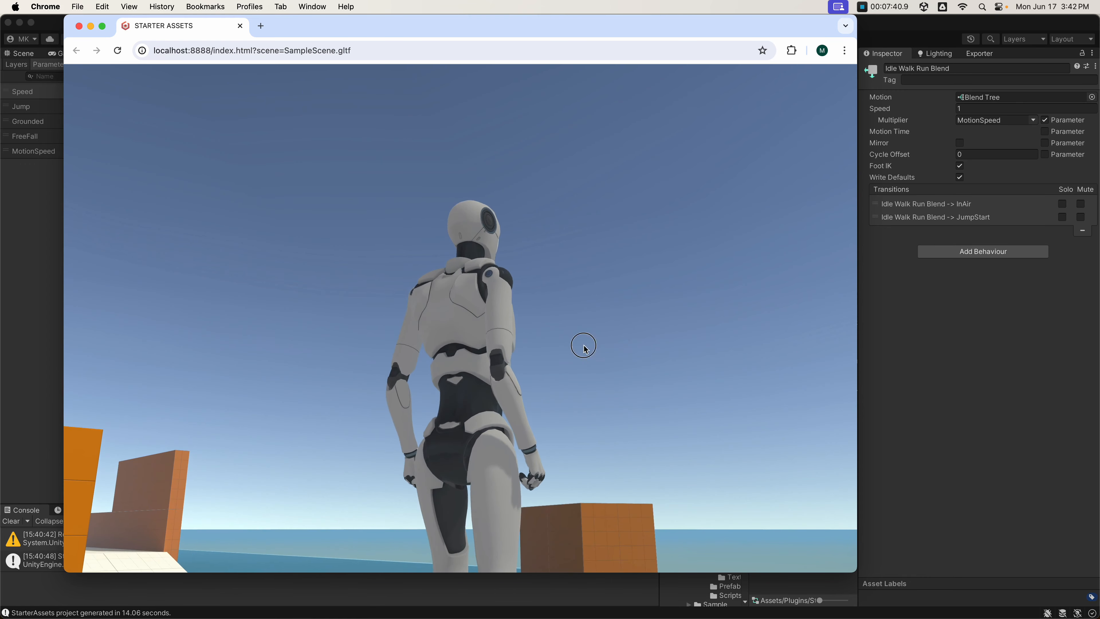
left_click_drag(583, 346, 323, 401)
left_click_drag(474, 449, 603, 447)
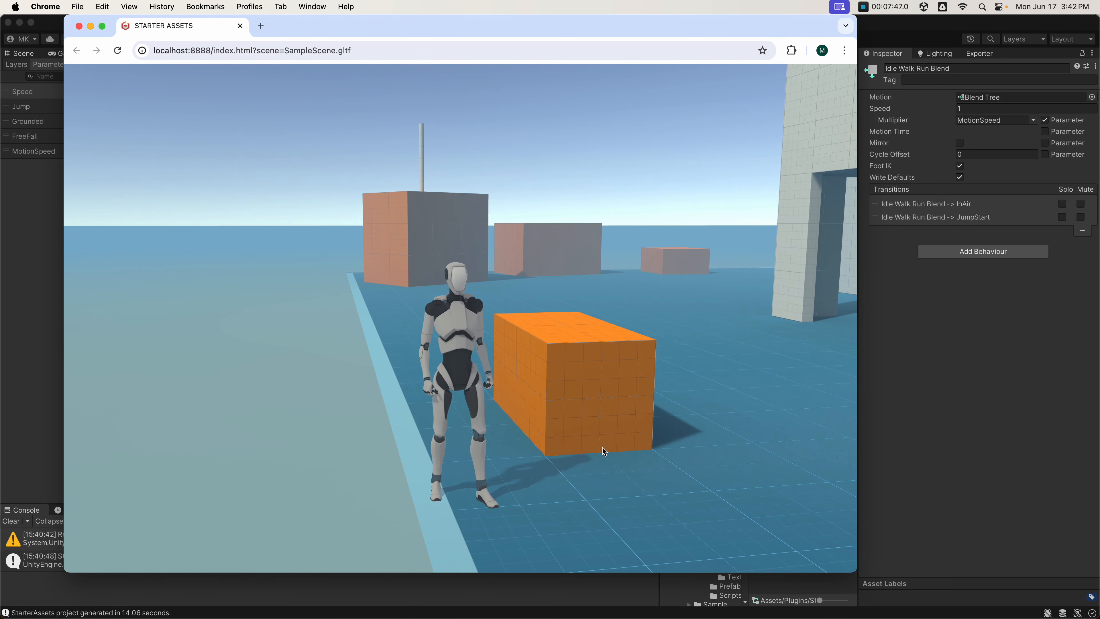